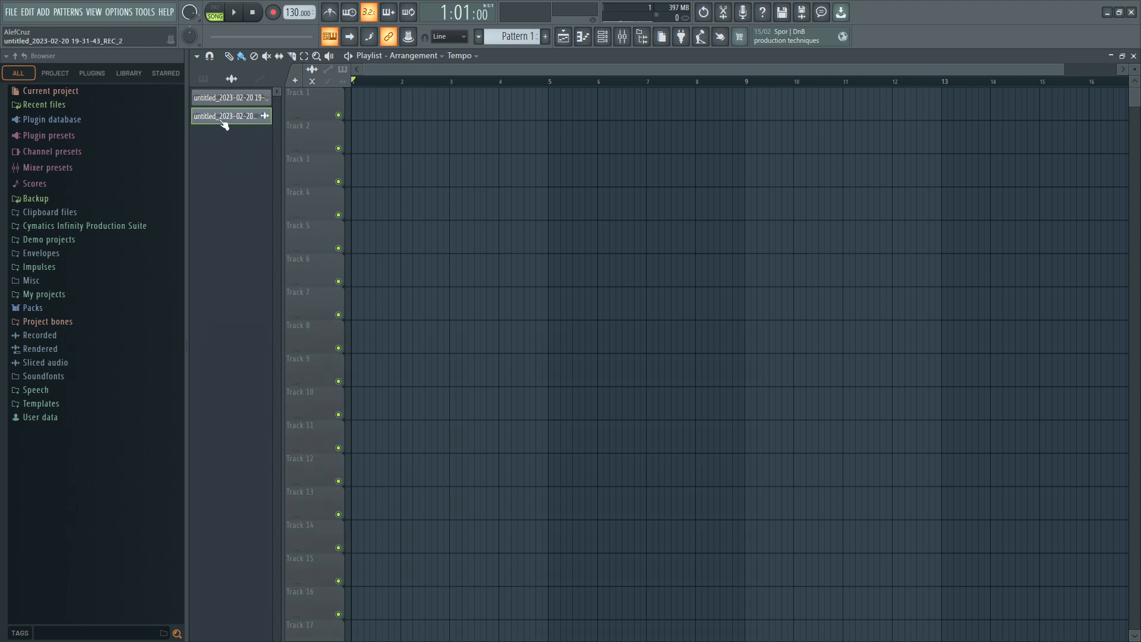
{"action": "left_click_drag", "start_coordinate": [224, 117], "coordinate": [430, 191]}
{"action": "left_click_drag", "start_coordinate": [541, 192], "coordinate": [387, 205]}
{"action": "left_click", "coordinate": [64, 308]}
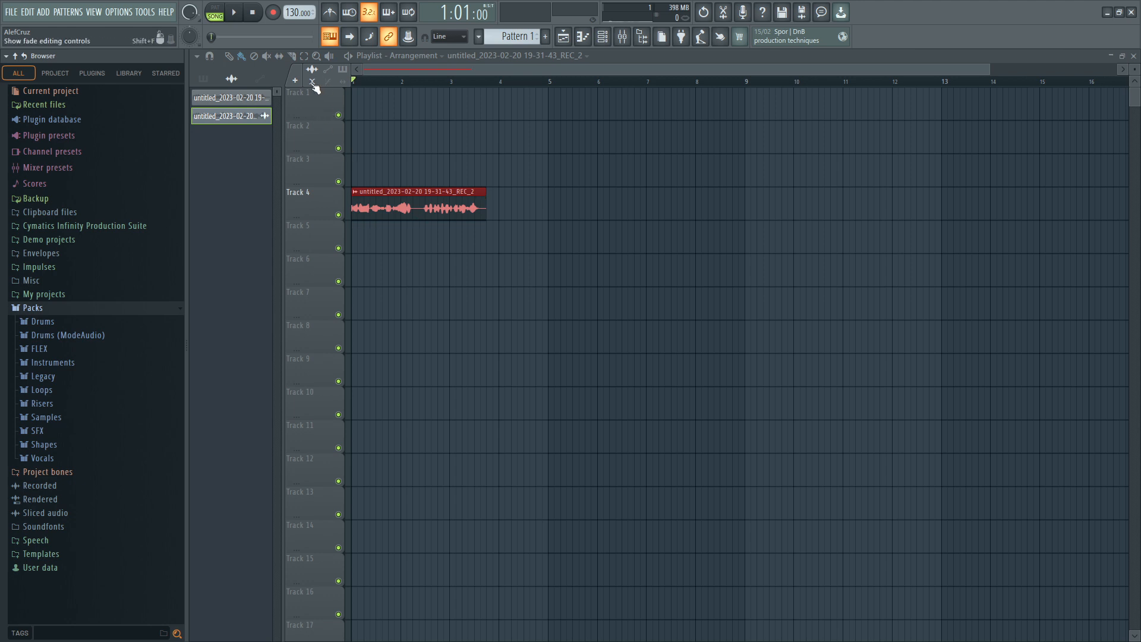
Raise the Track 4 clip's gain to 3.9 dB with the clip fade controls and bring it back down.
{"action": "mouse_move", "coordinate": [425, 220]}
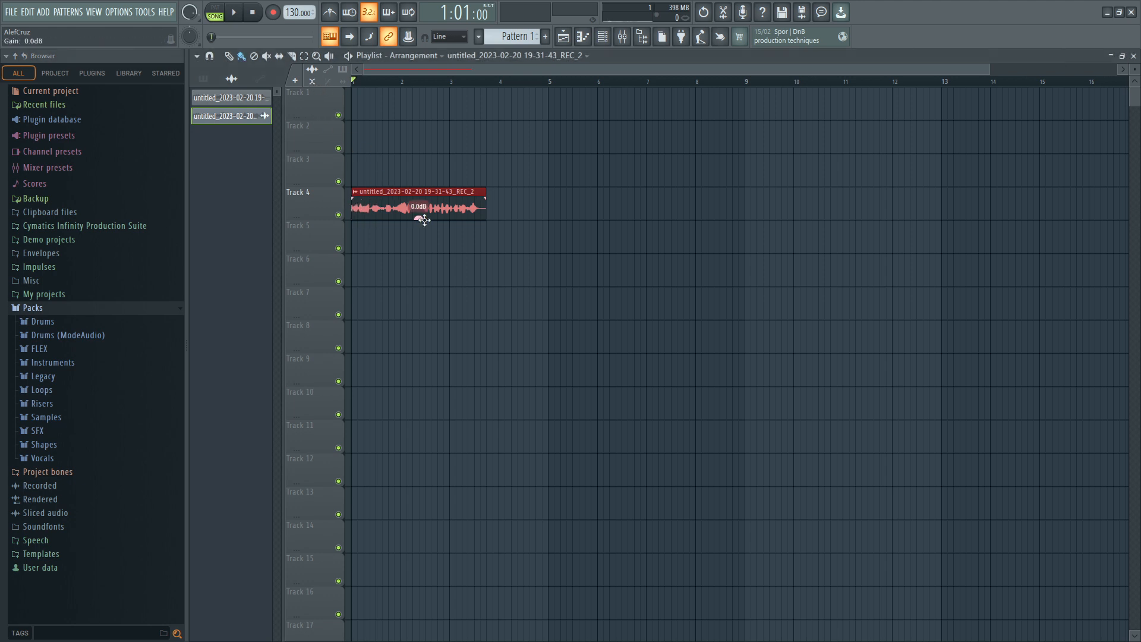
{"action": "left_click_drag", "start_coordinate": [421, 219], "coordinate": [416, 210]}
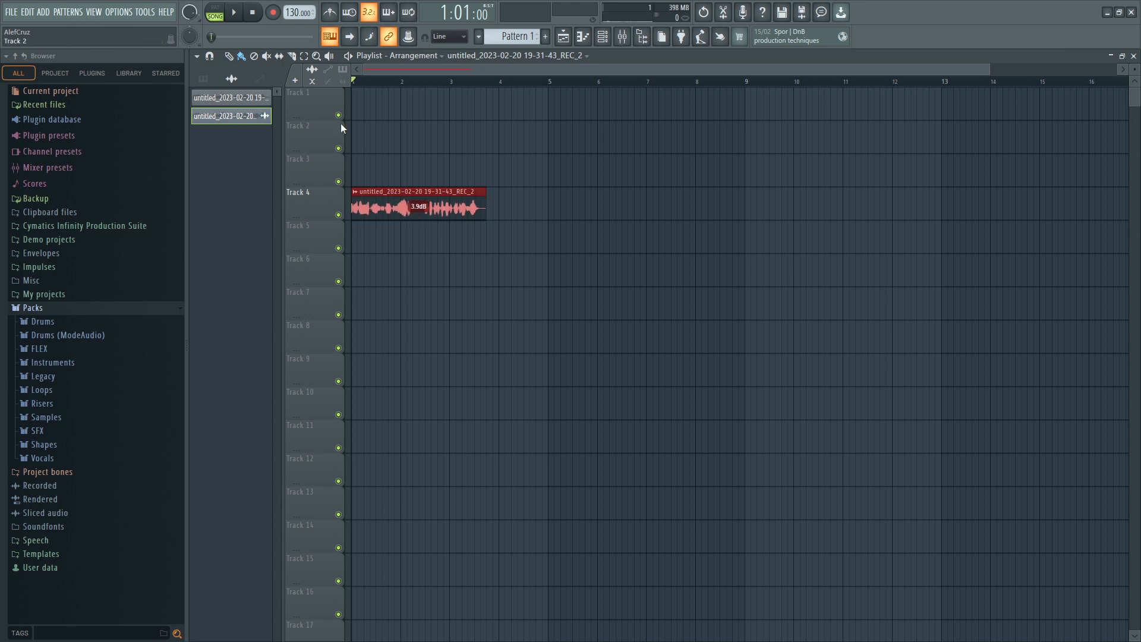
{"action": "left_click", "coordinate": [463, 249], "text": "ctrl"}
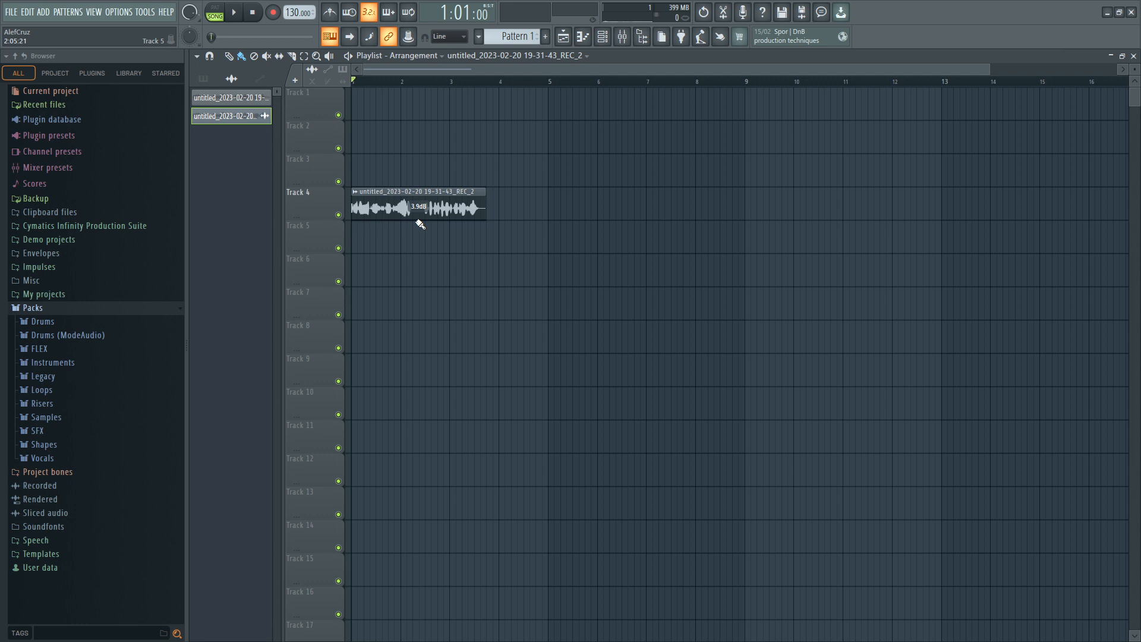
{"action": "left_click", "coordinate": [312, 83]}
{"action": "left_click_drag", "start_coordinate": [419, 218], "coordinate": [418, 232]}
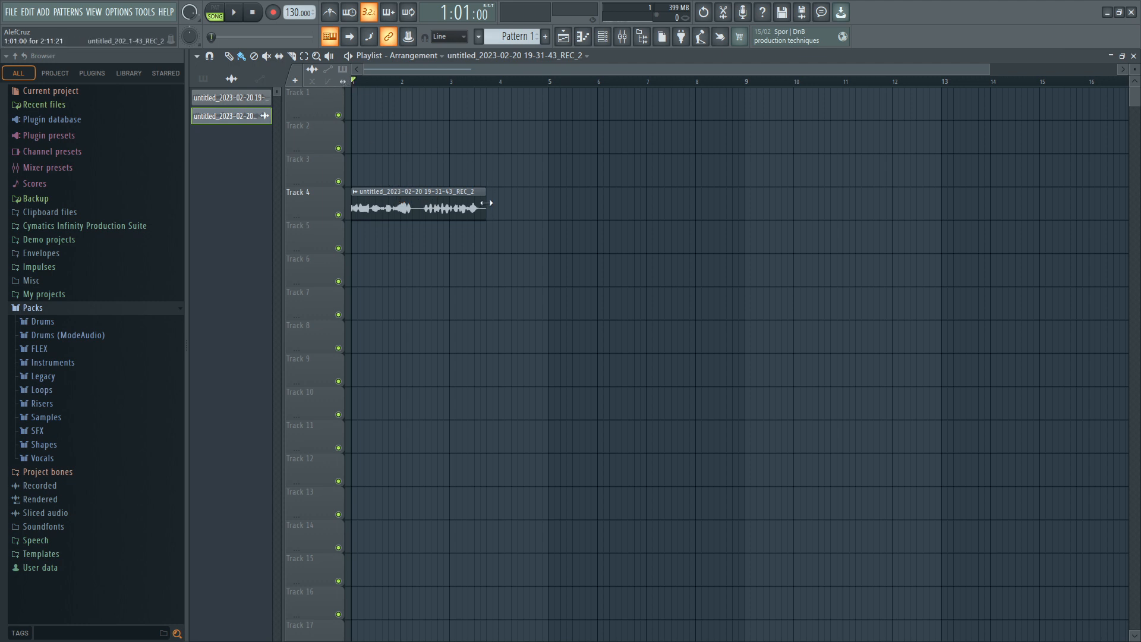
Stretch the Track 4 clip to end at bar 5, audition it, and undo the stretch.
{"action": "left_click_drag", "start_coordinate": [487, 206], "coordinate": [554, 210]}
{"action": "key", "text": "space"}
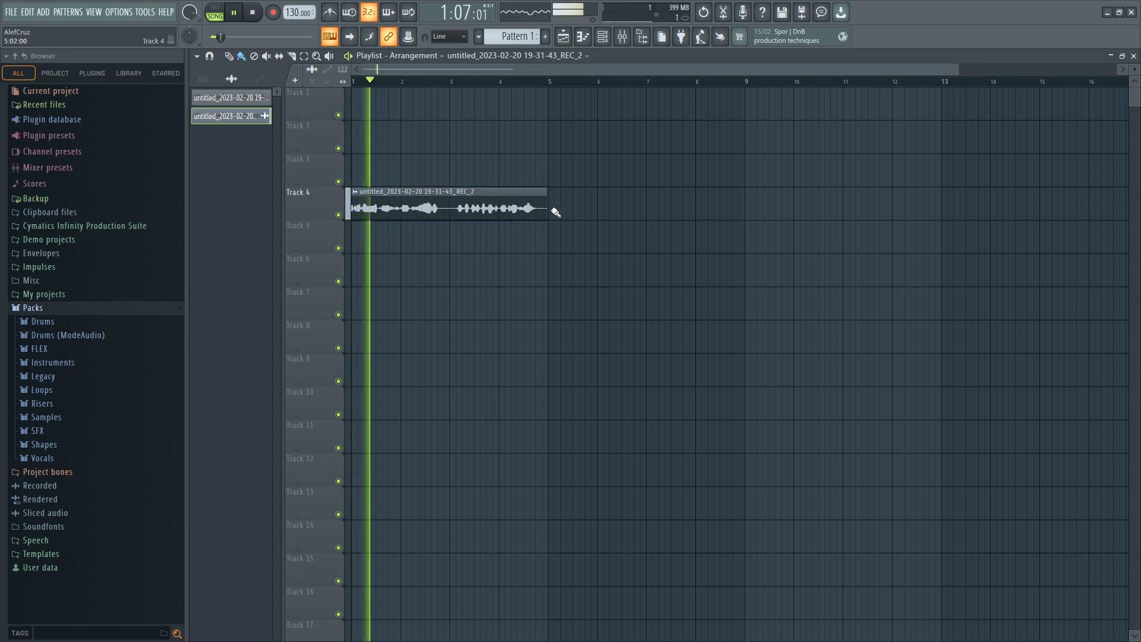
{"action": "key", "text": "space"}
{"action": "key", "text": "ctrl+z"}
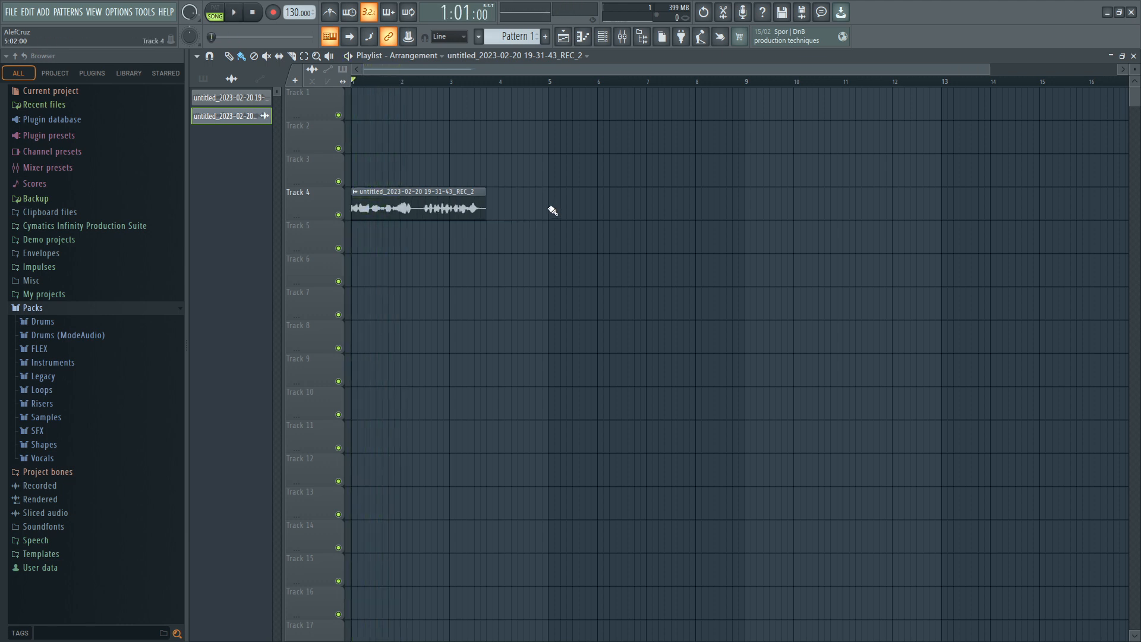
Compress the Track 4 clip so it ends at bar 3 and audition the result.
{"action": "left_click_drag", "start_coordinate": [486, 210], "coordinate": [449, 210]}
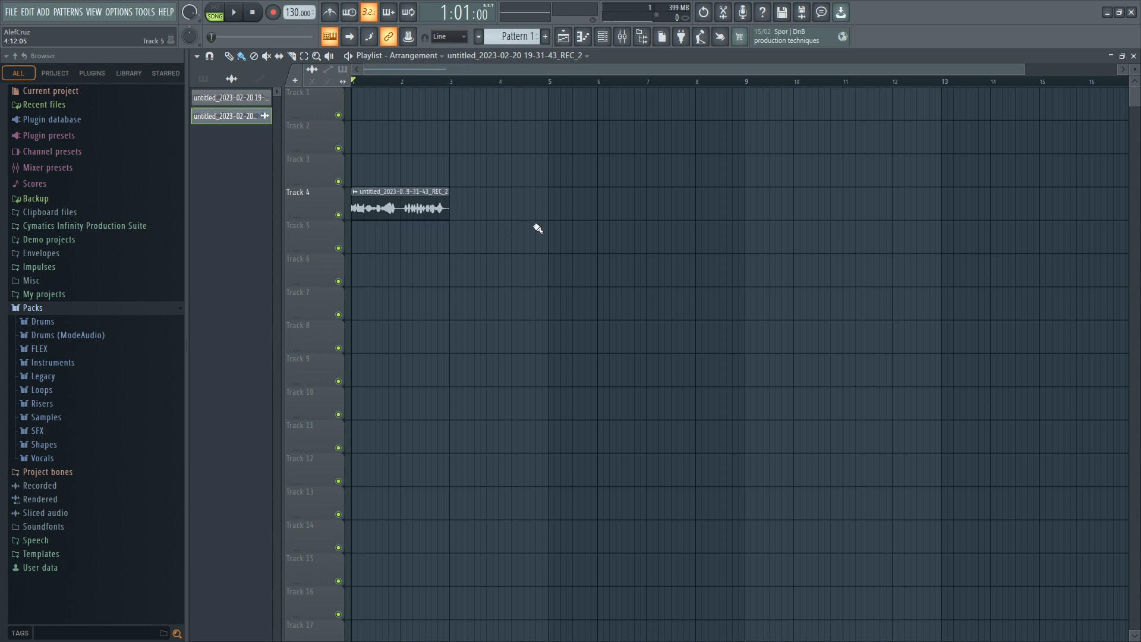
{"action": "key", "text": "space"}
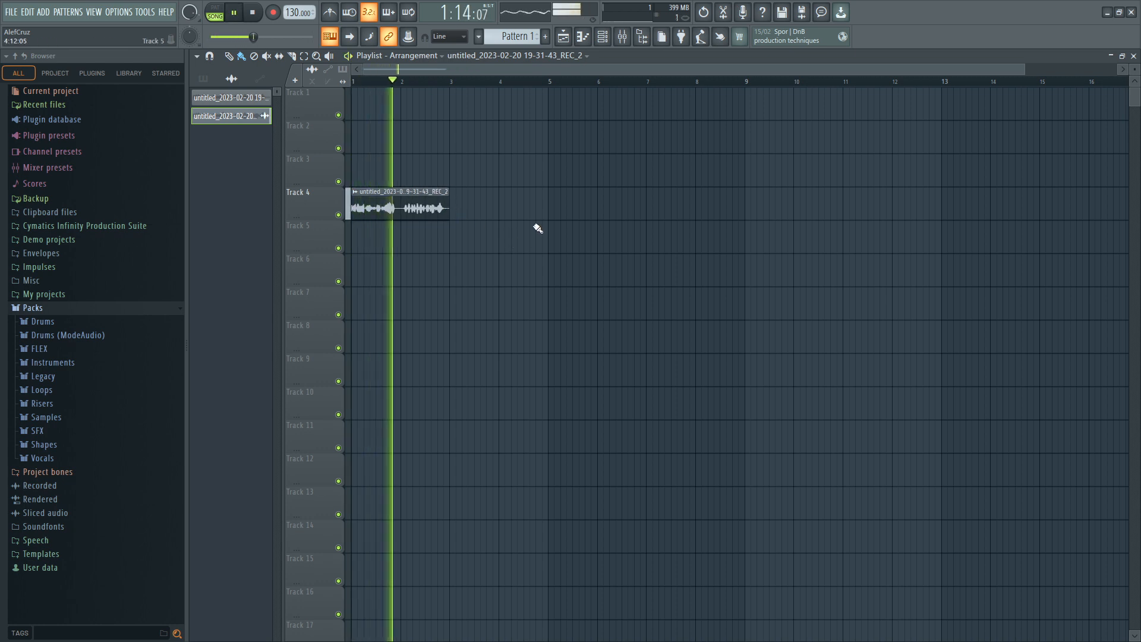
{"action": "key", "text": "space"}
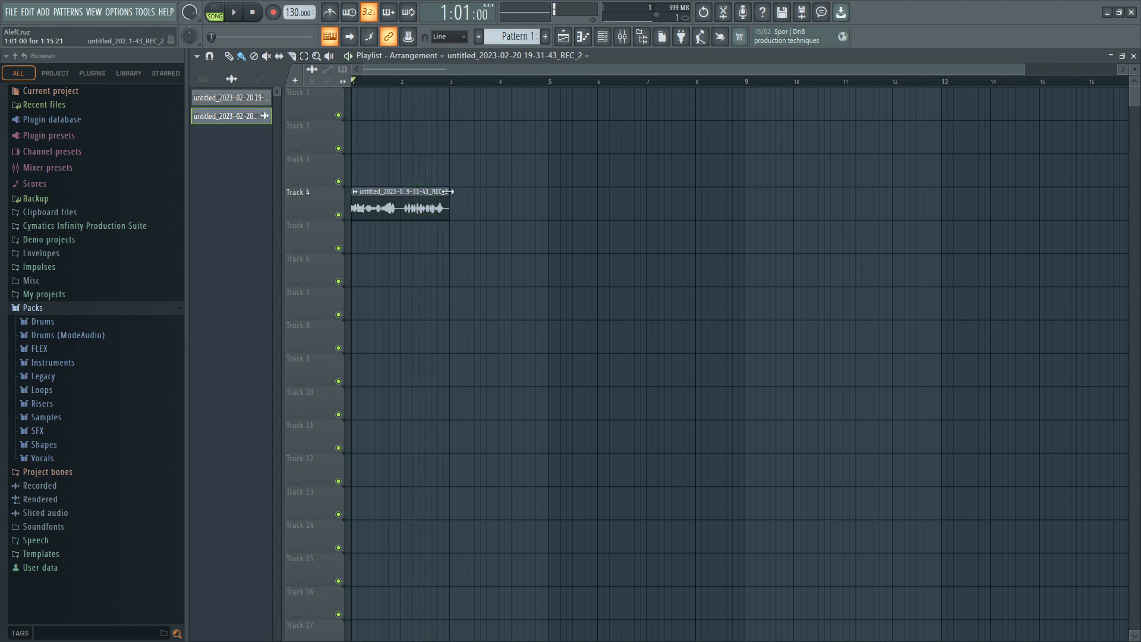
Stretch the Track 4 clip out to bar 5, audition it, and bring its end back to bar 4.
{"action": "left_click_drag", "start_coordinate": [447, 191], "coordinate": [548, 199]}
{"action": "key", "text": "space"}
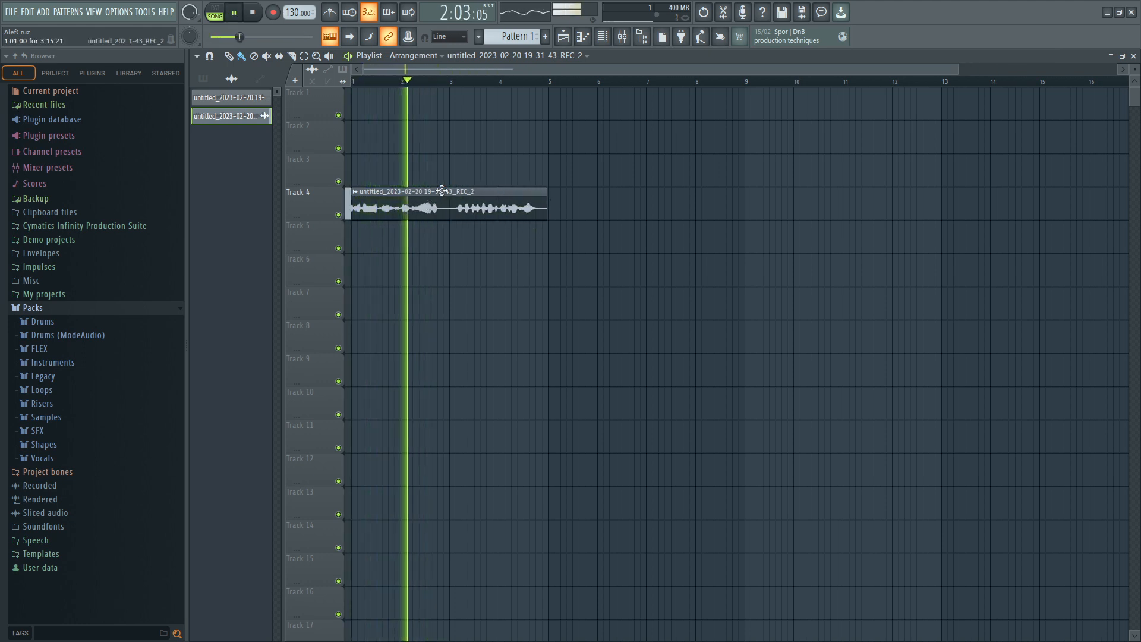
{"action": "key", "text": "ctrl+z"}
{"action": "key", "text": "space"}
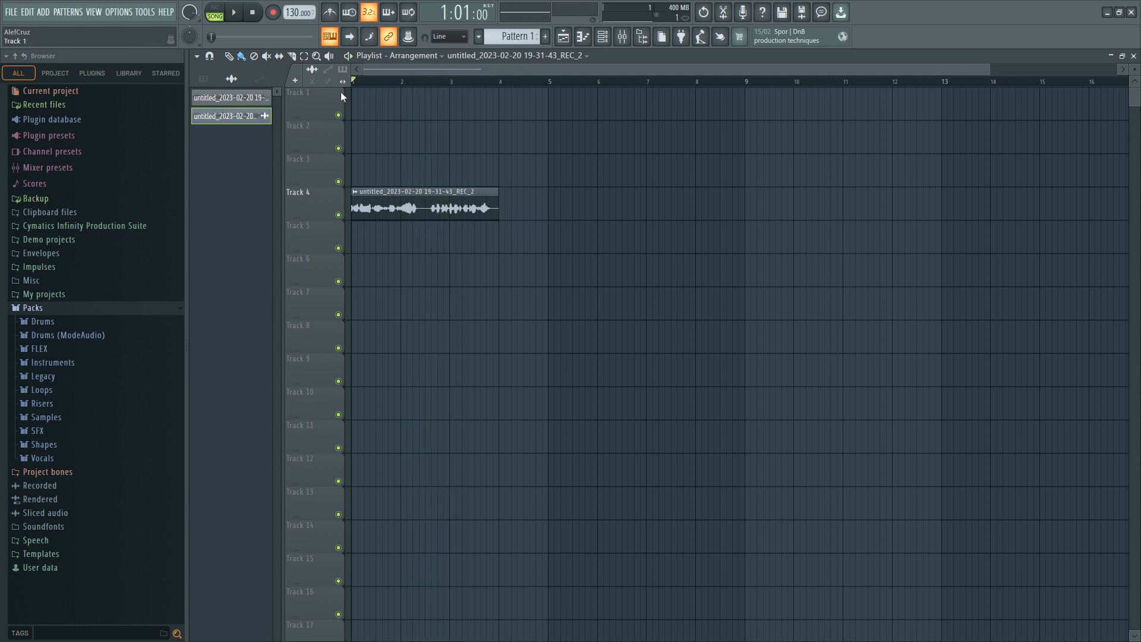
Lower the recording's time-stretching pitch in its channel settings, audition it, and restore the original pitch with Resample mode.
{"action": "double_click", "coordinate": [422, 202]}
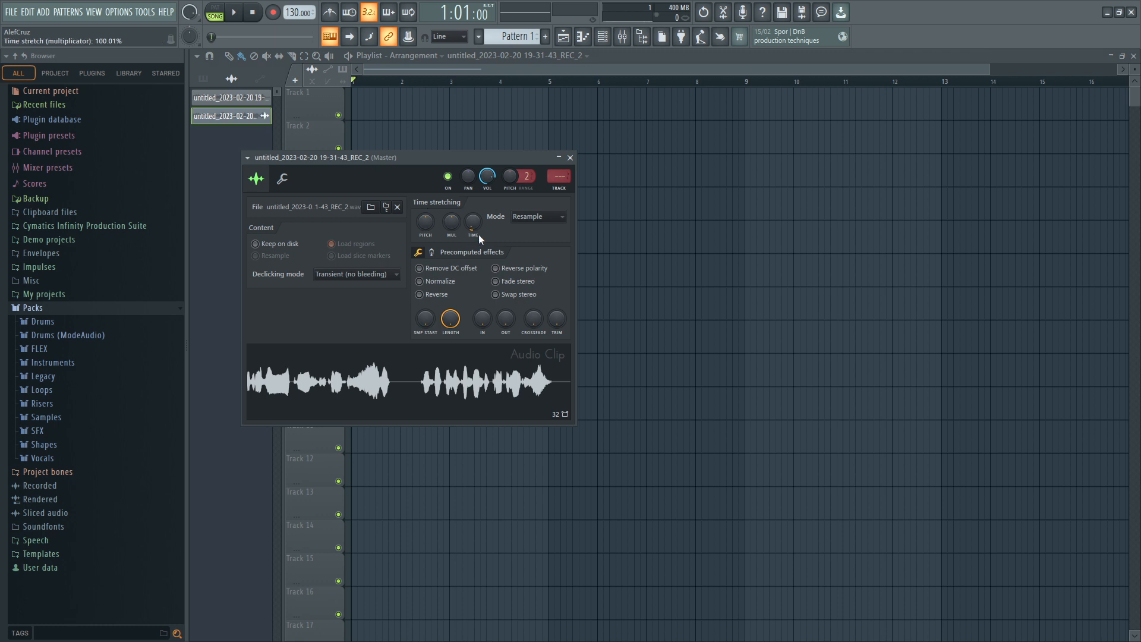
{"action": "left_click_drag", "start_coordinate": [425, 222], "coordinate": [425, 228]}
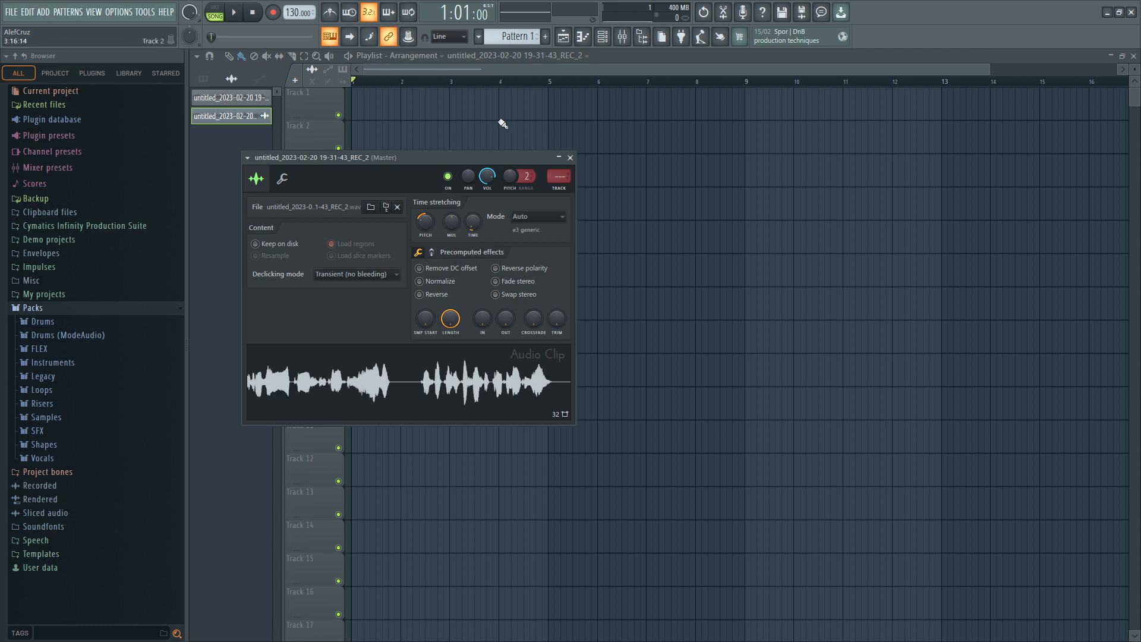
{"action": "key", "text": "space"}
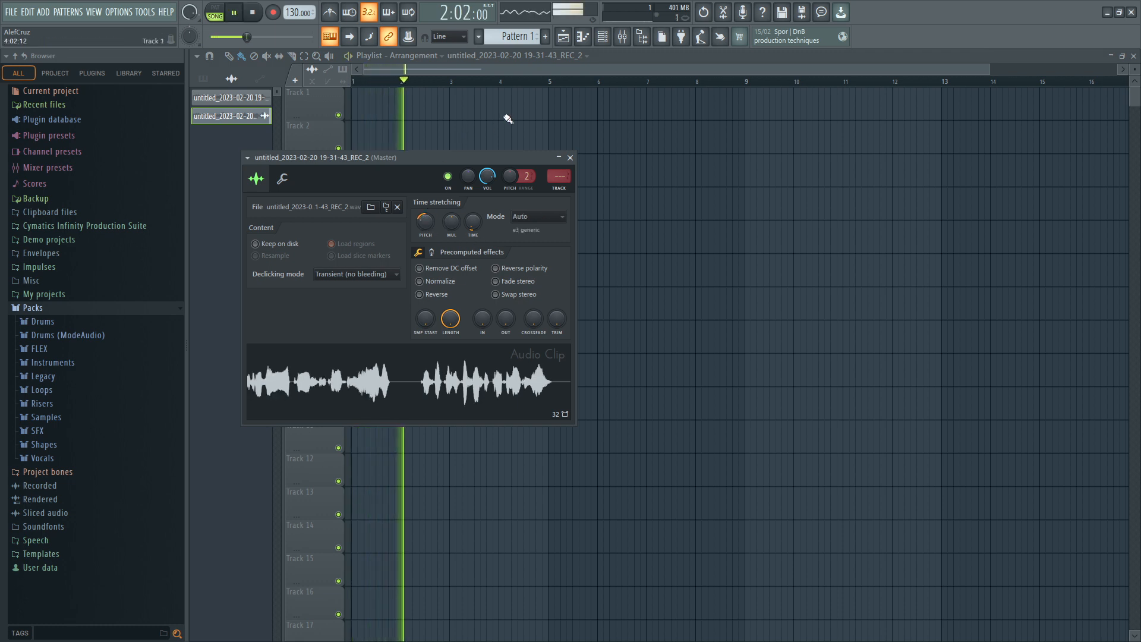
{"action": "key", "text": "space"}
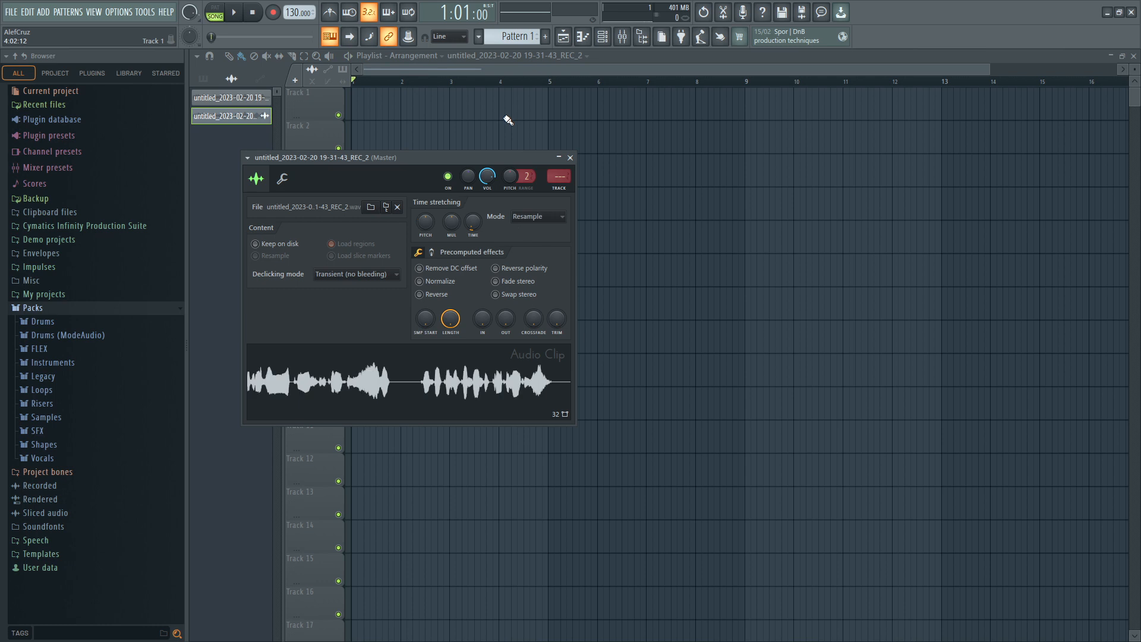
{"action": "left_click", "coordinate": [570, 157]}
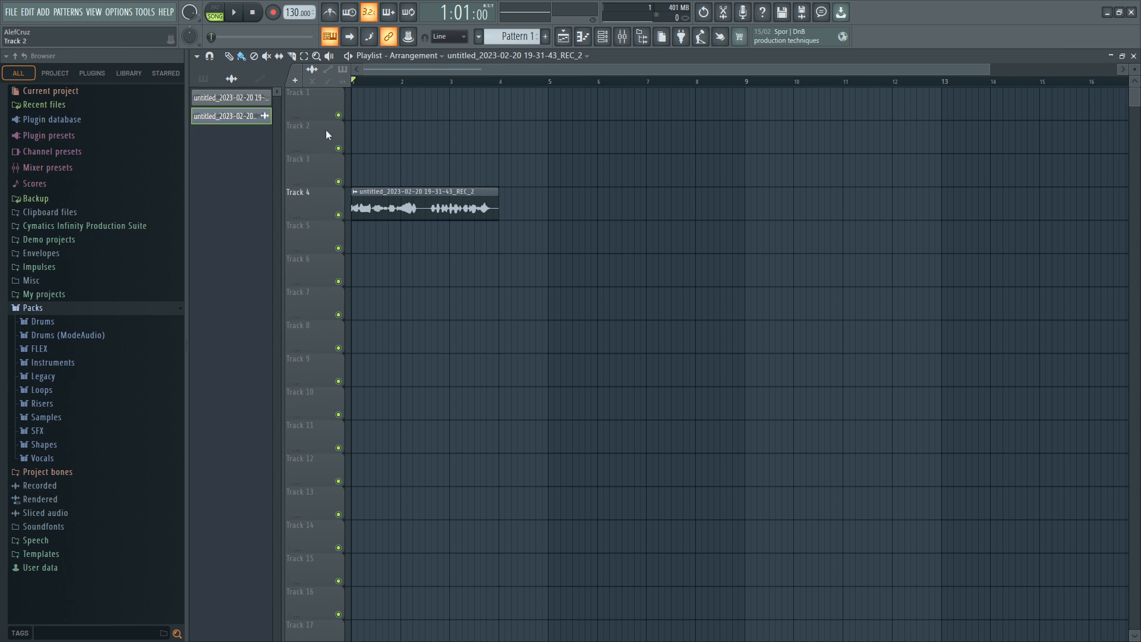
Preview snare samples such as 909 Rim and FPC Snare 7 in the Snares folder of the Drums pack.
{"action": "left_click", "coordinate": [48, 334]}
{"action": "left_click", "coordinate": [45, 322]}
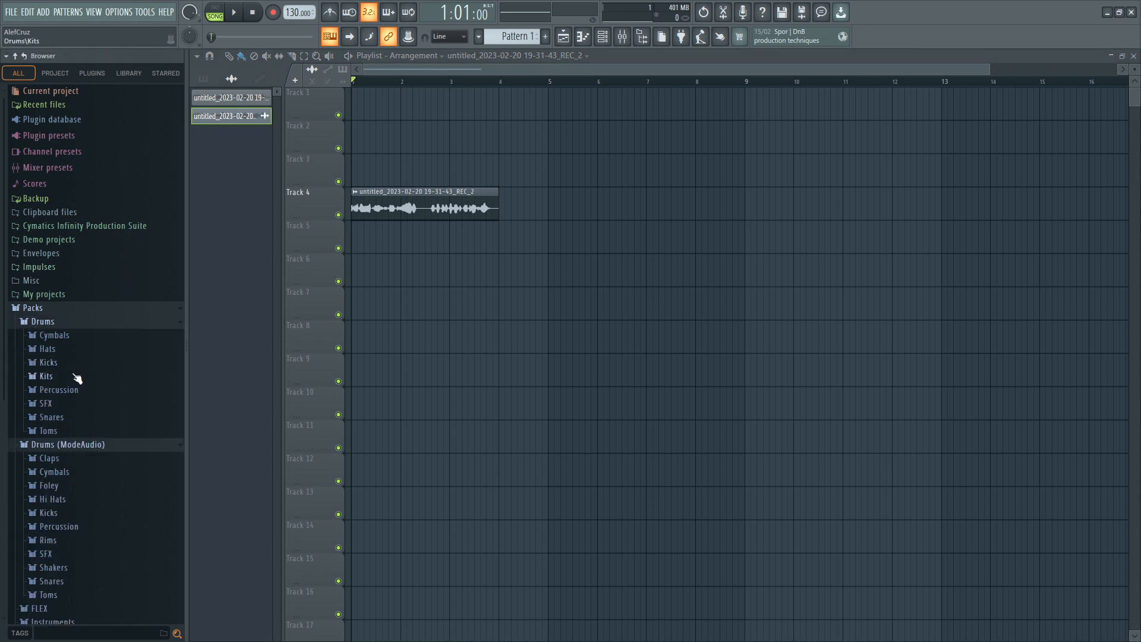
{"action": "left_click", "coordinate": [69, 419]}
{"action": "left_click", "coordinate": [82, 481]}
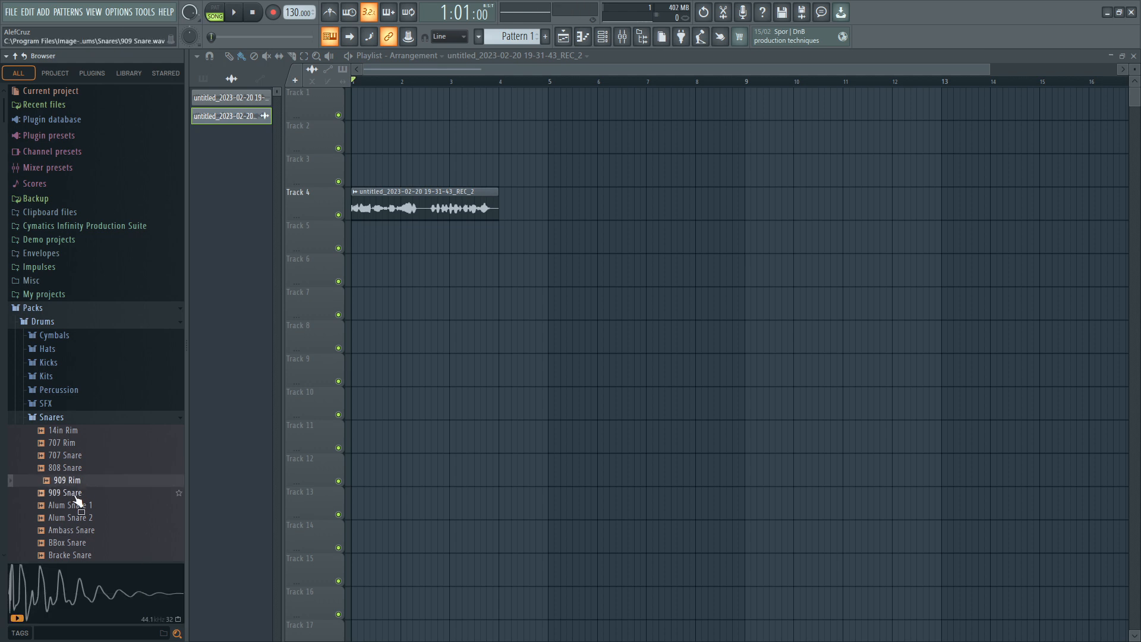
{"action": "left_click", "coordinate": [69, 519]}
{"action": "scroll", "coordinate": [69, 520], "scroll_direction": "down", "scroll_amount": 2}
{"action": "scroll", "coordinate": [70, 475], "scroll_direction": "down", "scroll_amount": 3}
{"action": "left_click", "coordinate": [69, 443]}
{"action": "scroll", "coordinate": [69, 440], "scroll_direction": "down", "scroll_amount": 3}
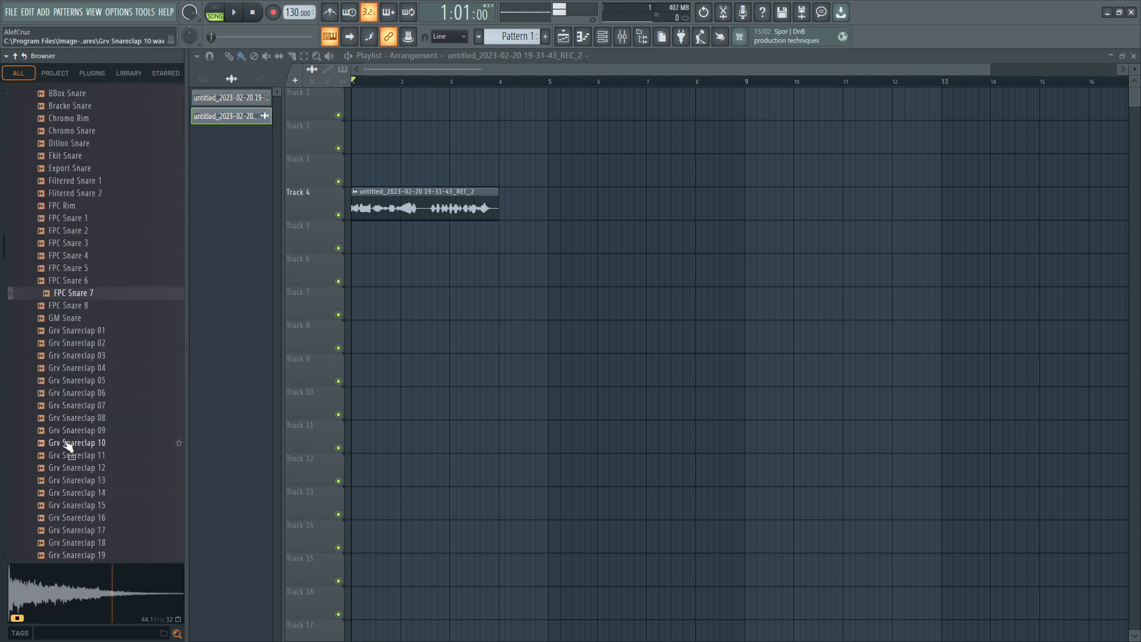
Place Grv Snareclap 13 on every beat of Track 5 from bar 1 through bar 3 and audition it with the recording.
{"action": "left_click", "coordinate": [68, 431]}
{"action": "left_click", "coordinate": [68, 404]}
{"action": "mouse_move", "coordinate": [69, 405]}
{"action": "left_mouse_down"}
{"action": "mouse_move", "coordinate": [413, 242]}
{"action": "mouse_move", "coordinate": [353, 241]}
{"action": "mouse_move", "coordinate": [503, 251]}
{"action": "left_mouse_up"}
{"action": "key", "text": "space"}
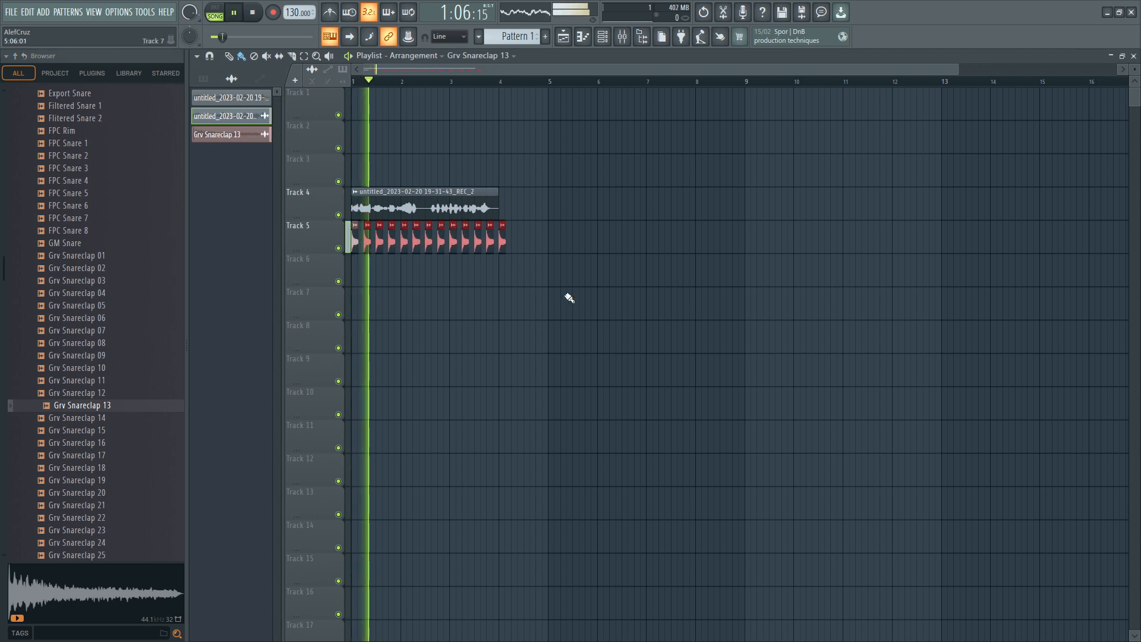
{"action": "right_click", "coordinate": [504, 245]}
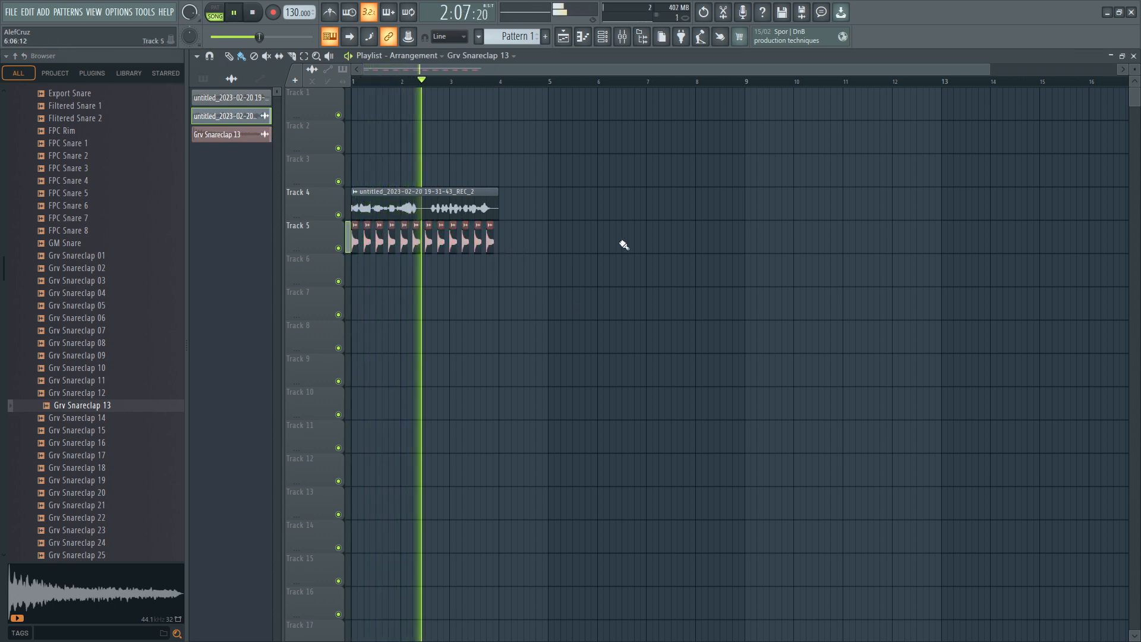
{"action": "left_click_drag", "start_coordinate": [988, 70], "coordinate": [779, 73]}
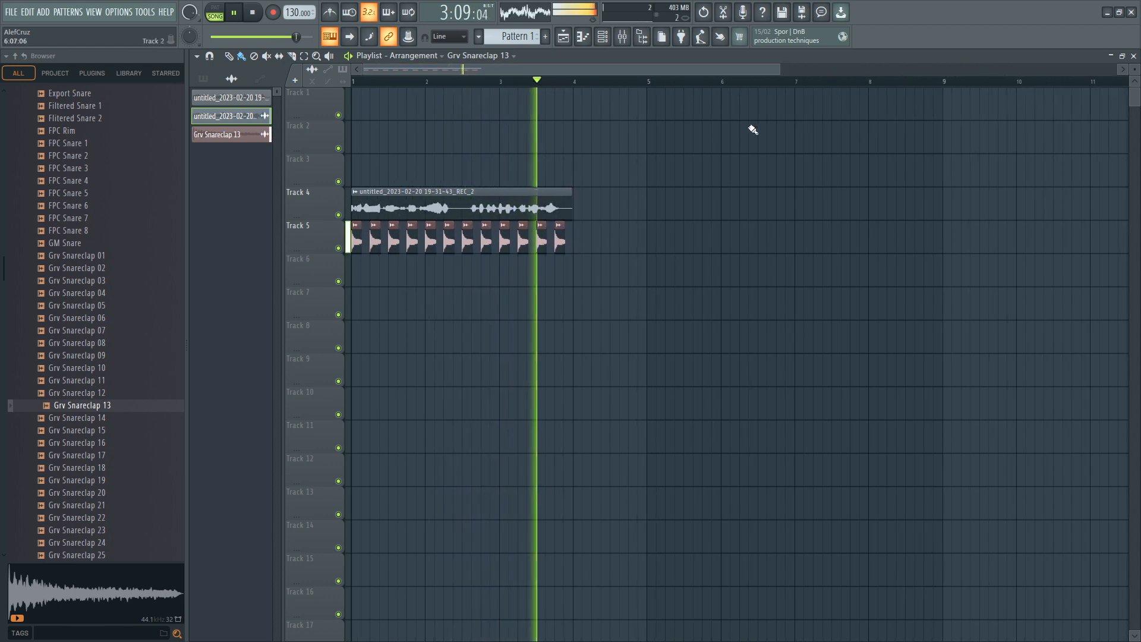
{"action": "key", "text": "space"}
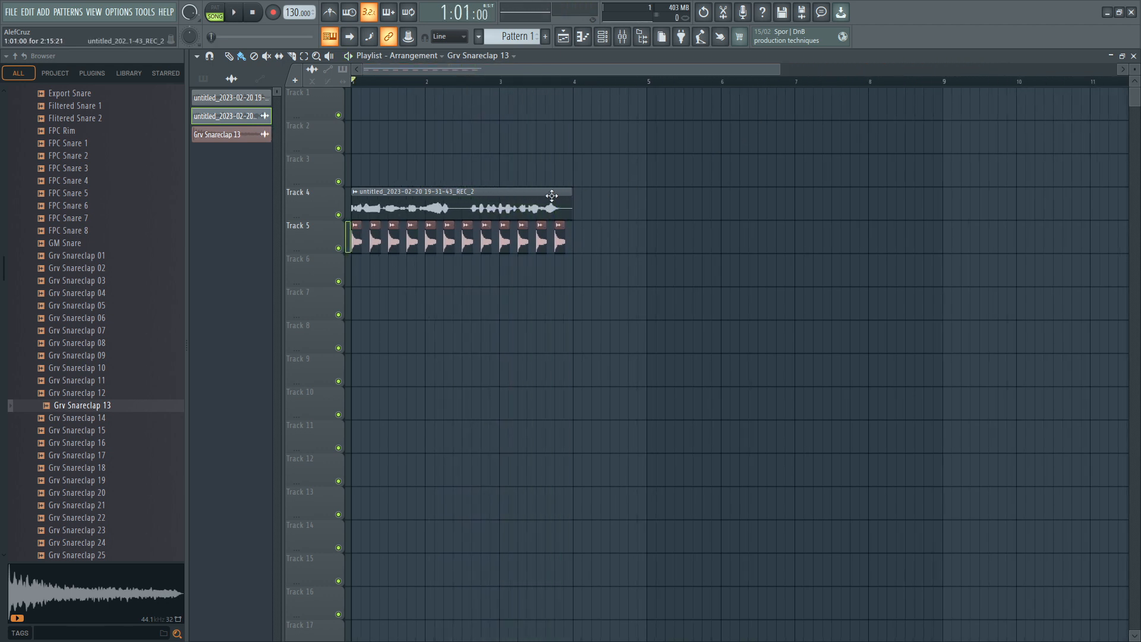
Reset the time stretch of the Track 4 recording in its channel settings.
{"action": "double_click", "coordinate": [535, 214]}
{"action": "right_click", "coordinate": [477, 222]}
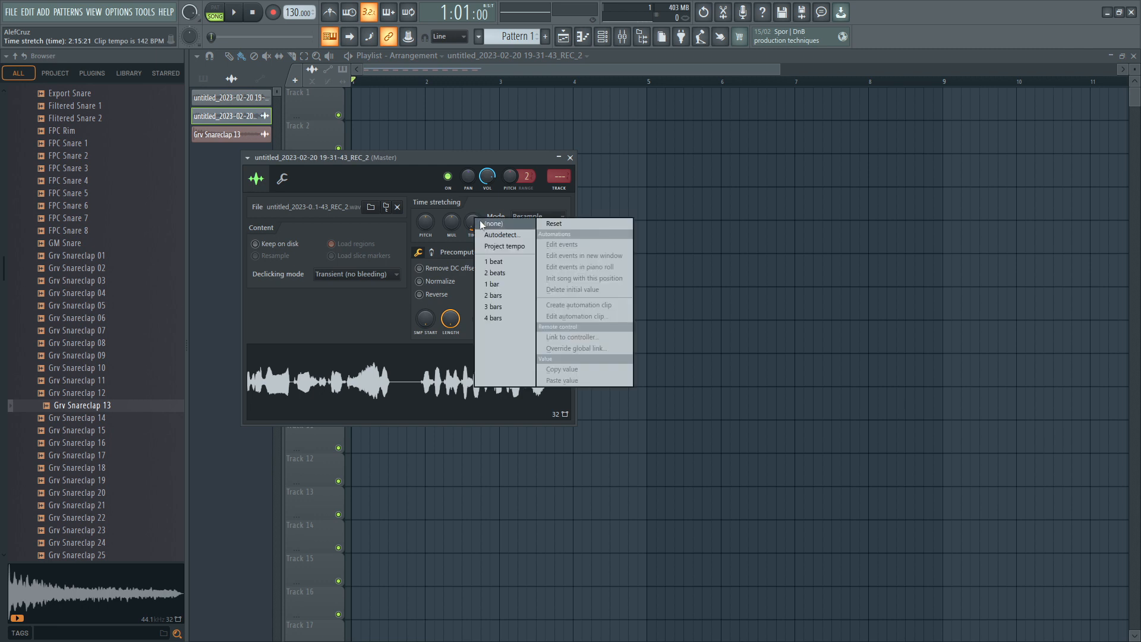
{"action": "left_click", "coordinate": [565, 225]}
{"action": "key", "text": "Escape"}
Play the arrangement and delete the last snare clap on Track 5, past the end of the recording.
{"action": "key", "text": "space"}
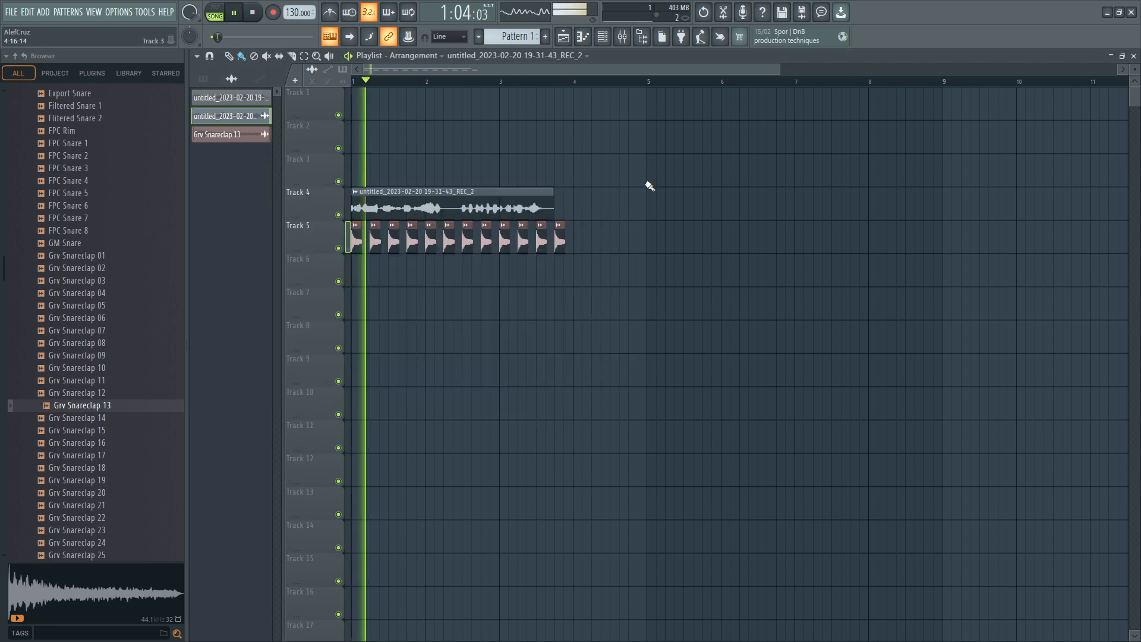
{"action": "right_click", "coordinate": [564, 241]}
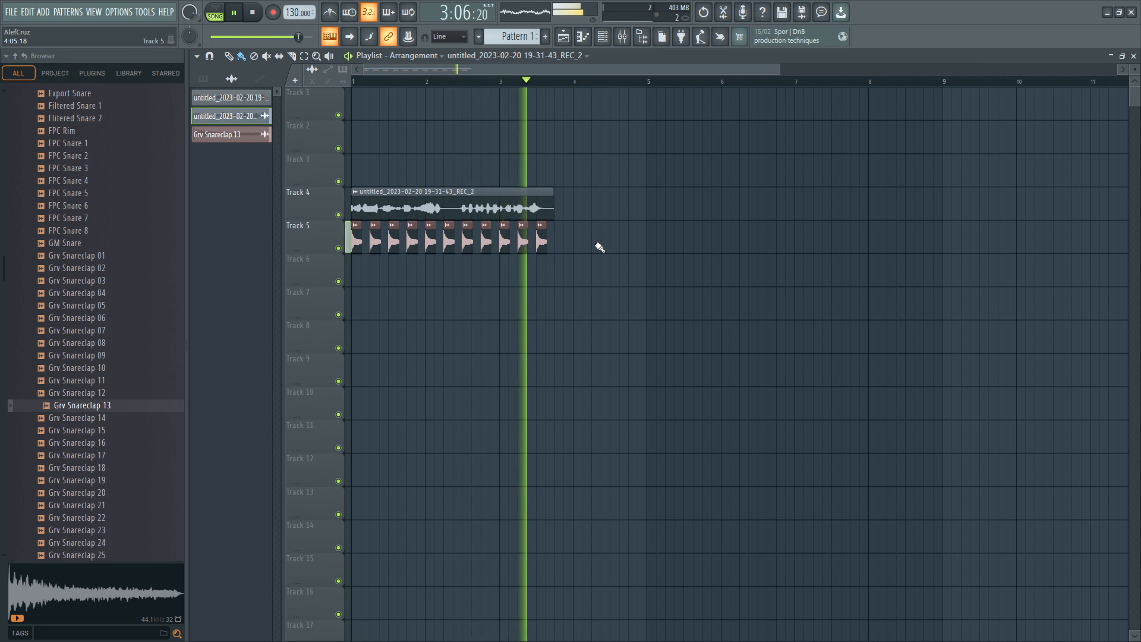
{"action": "key", "text": "space"}
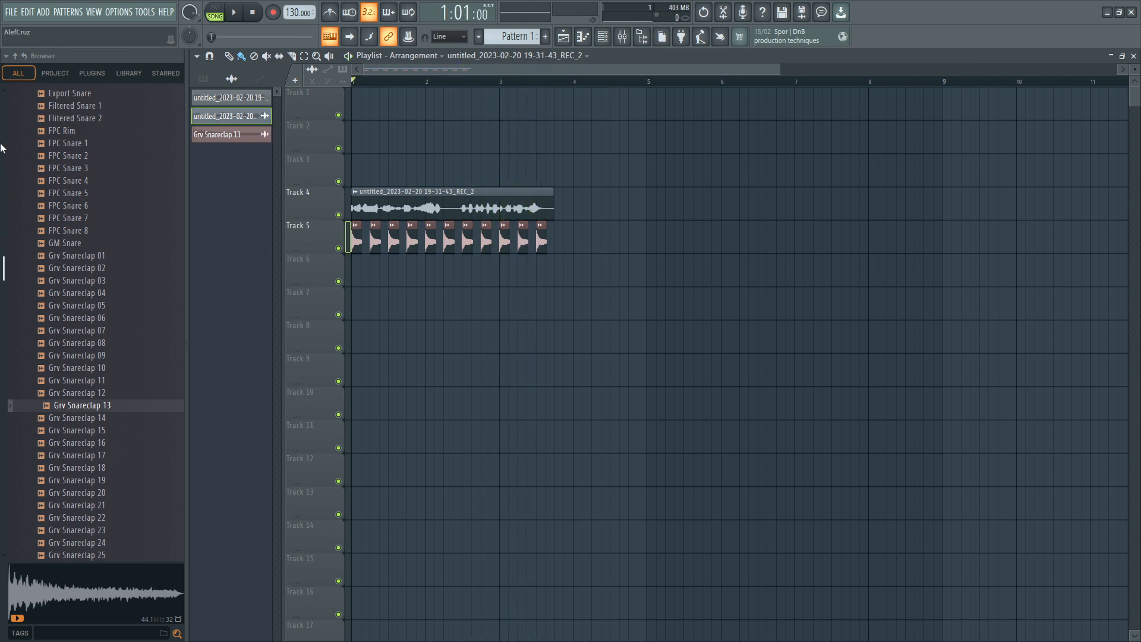
Collapse the browser folders and open the Track 4 recording in the NewTime time warper beside its channel settings.
{"action": "left_click", "coordinate": [15, 55]}
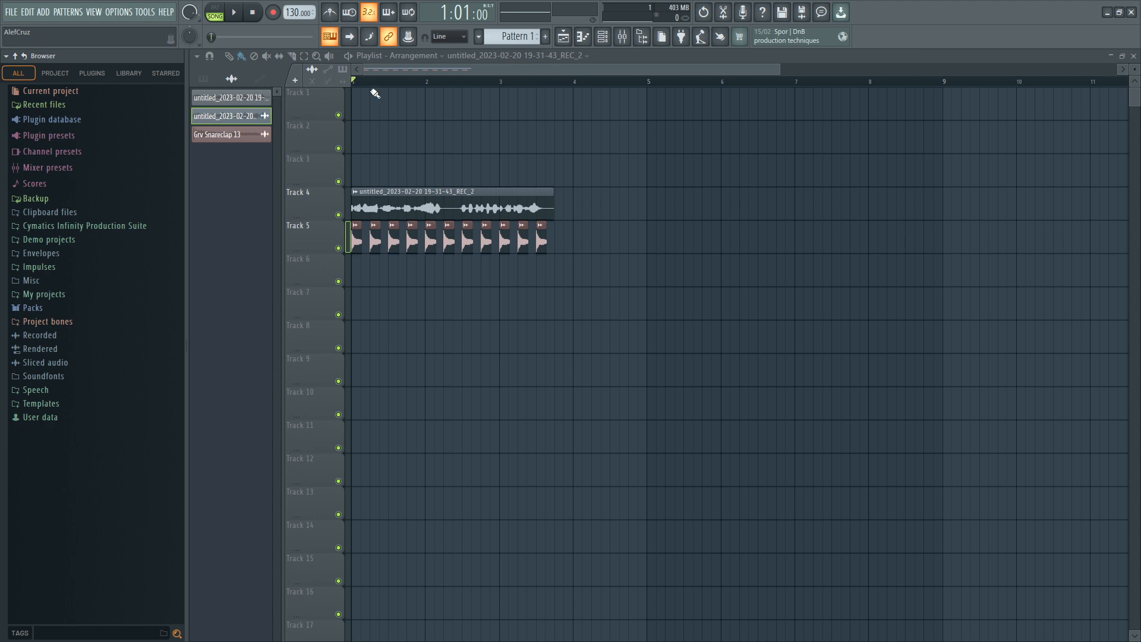
{"action": "double_click", "coordinate": [379, 202]}
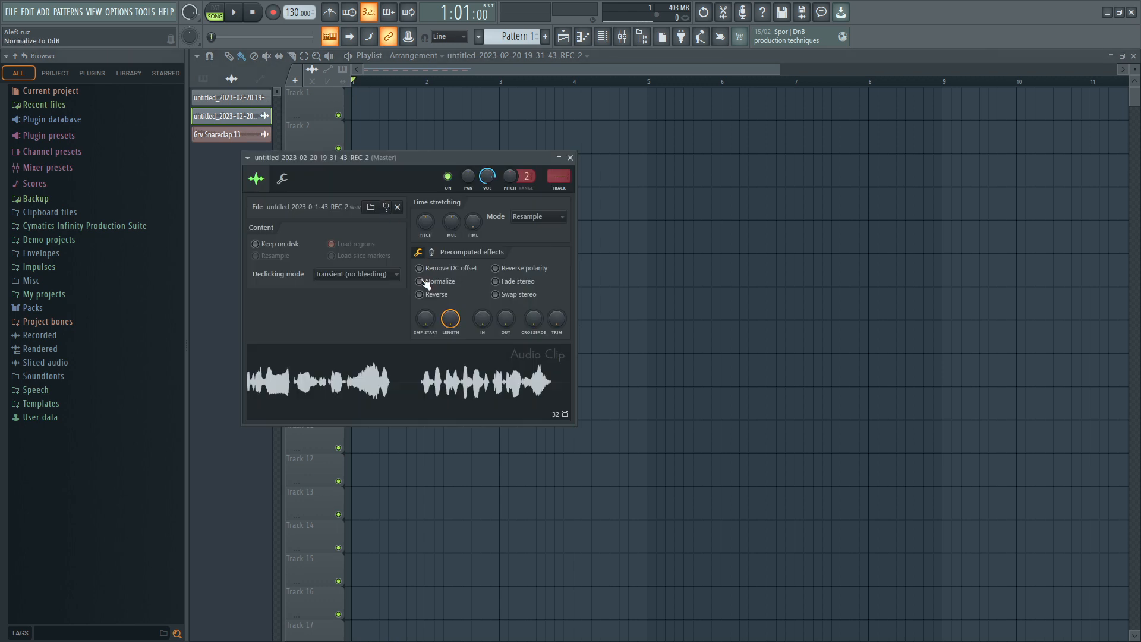
{"action": "right_click", "coordinate": [450, 372]}
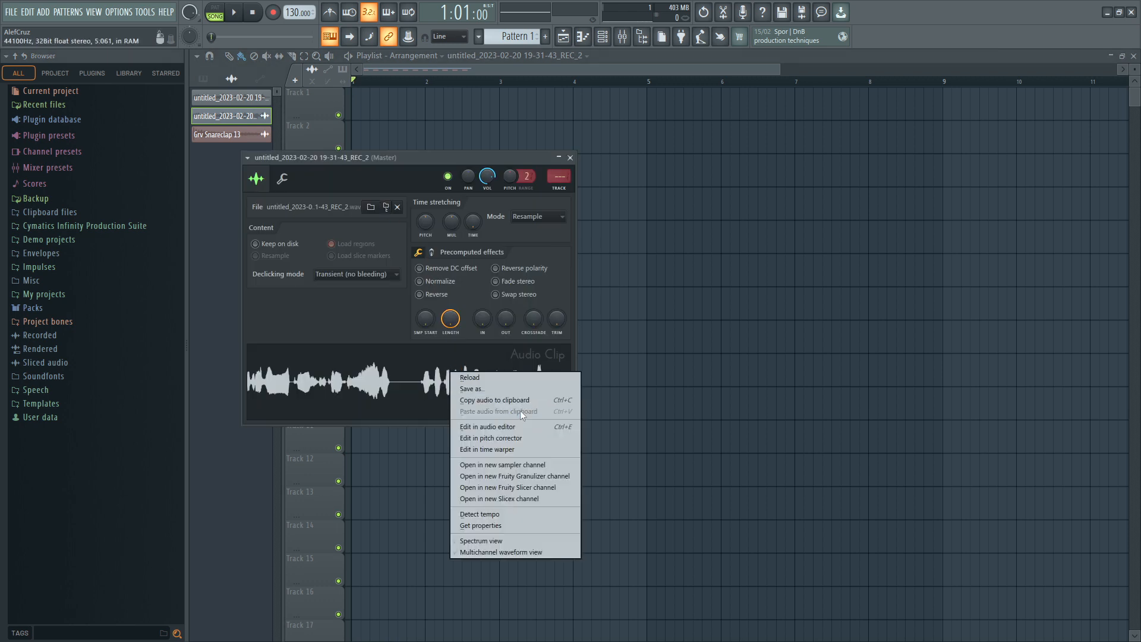
{"action": "left_click", "coordinate": [509, 452]}
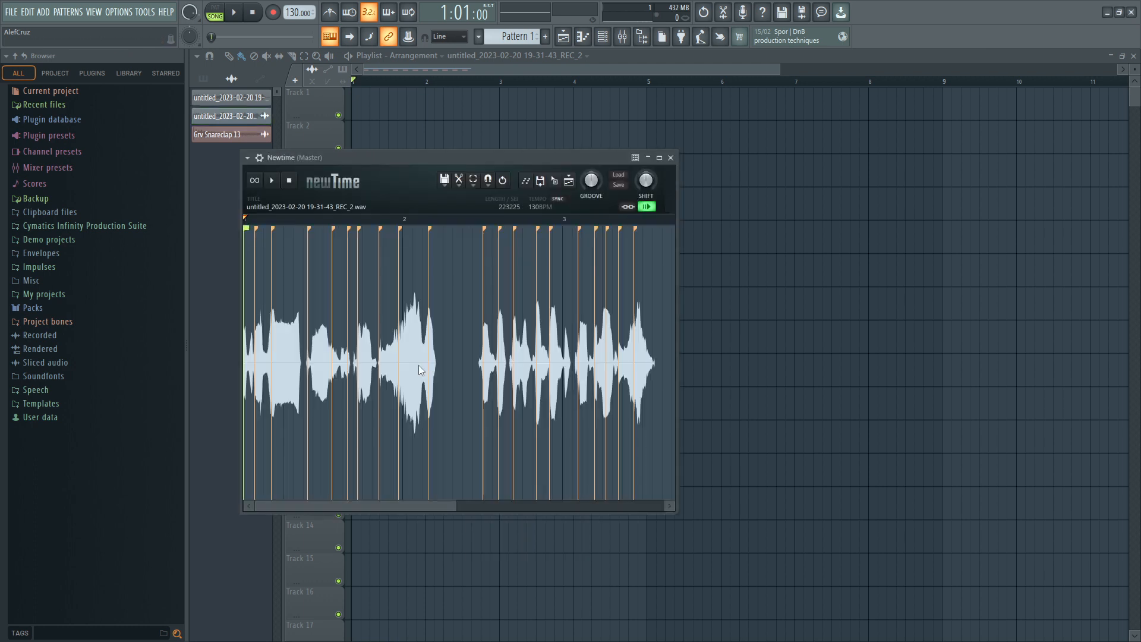
{"action": "left_click_drag", "start_coordinate": [473, 160], "coordinate": [746, 135]}
Select the whole recording in NewTime and shift it slightly later to line its start up with the beat grid.
{"action": "scroll", "coordinate": [614, 244], "scroll_direction": "up", "scroll_amount": 4}
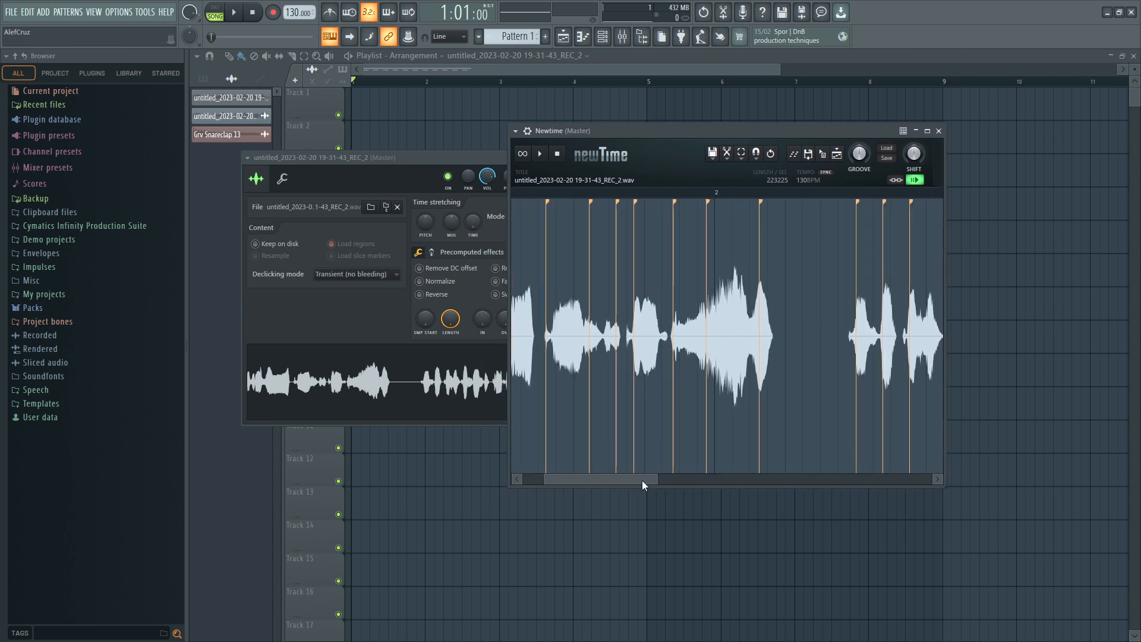
{"action": "left_click_drag", "start_coordinate": [642, 484], "coordinate": [524, 434]}
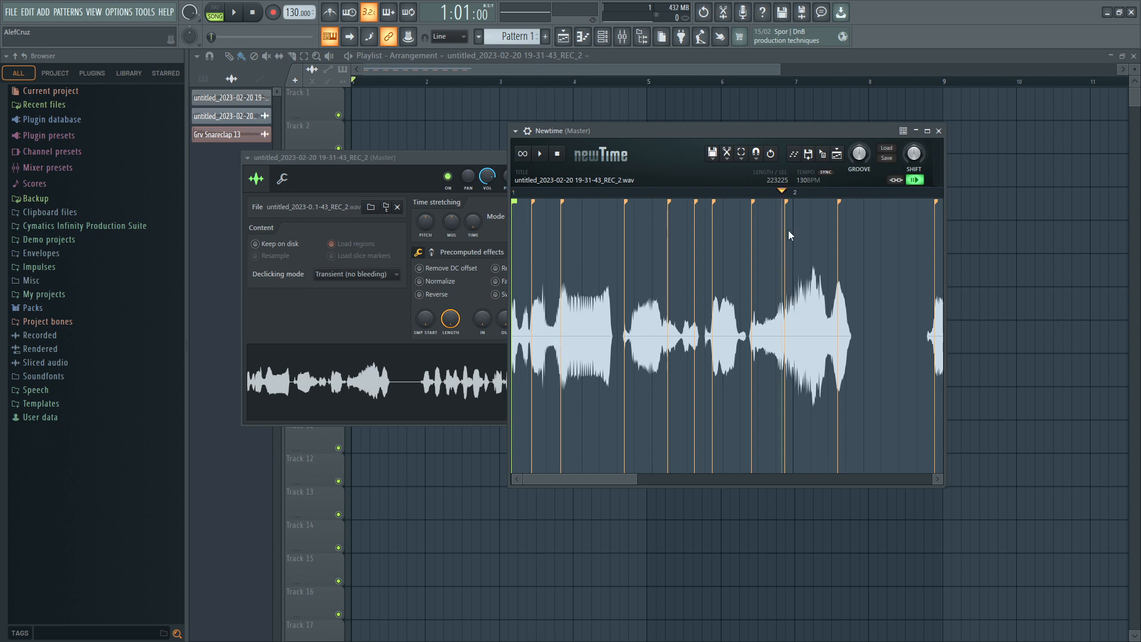
{"action": "key", "text": "ctrl+a"}
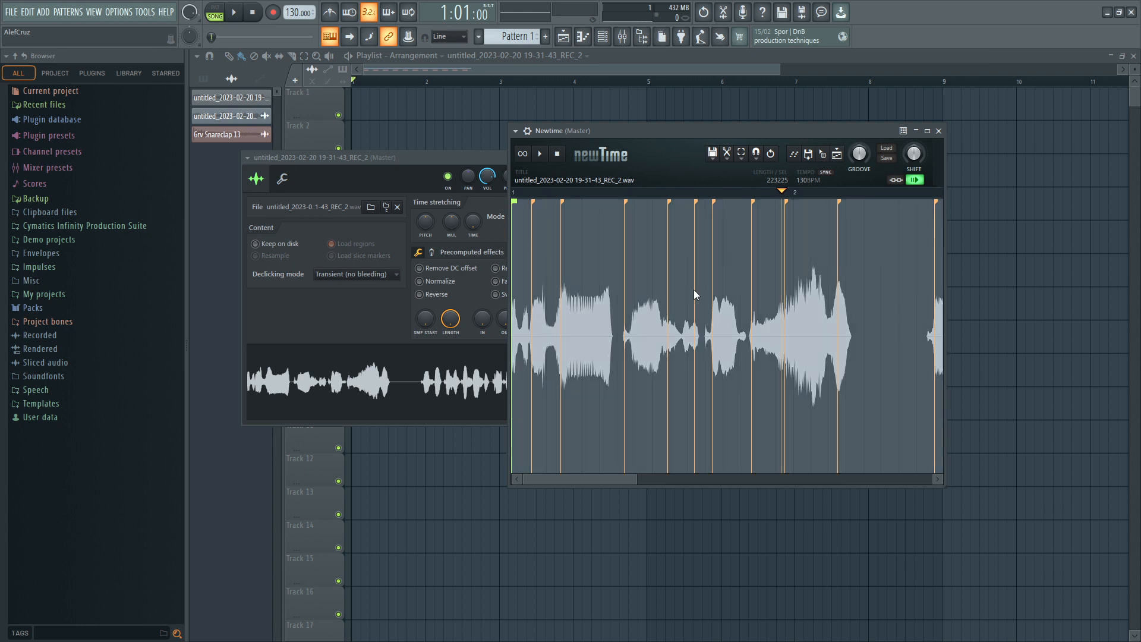
{"action": "left_click_drag", "start_coordinate": [713, 219], "coordinate": [721, 220]}
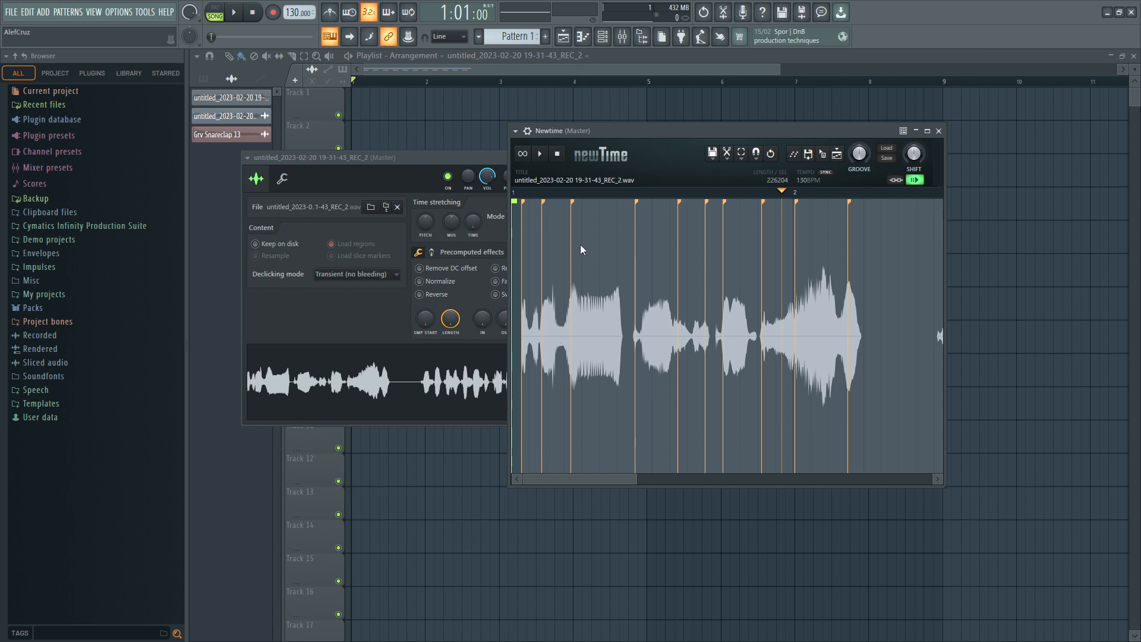
{"action": "left_click_drag", "start_coordinate": [568, 208], "coordinate": [564, 204]}
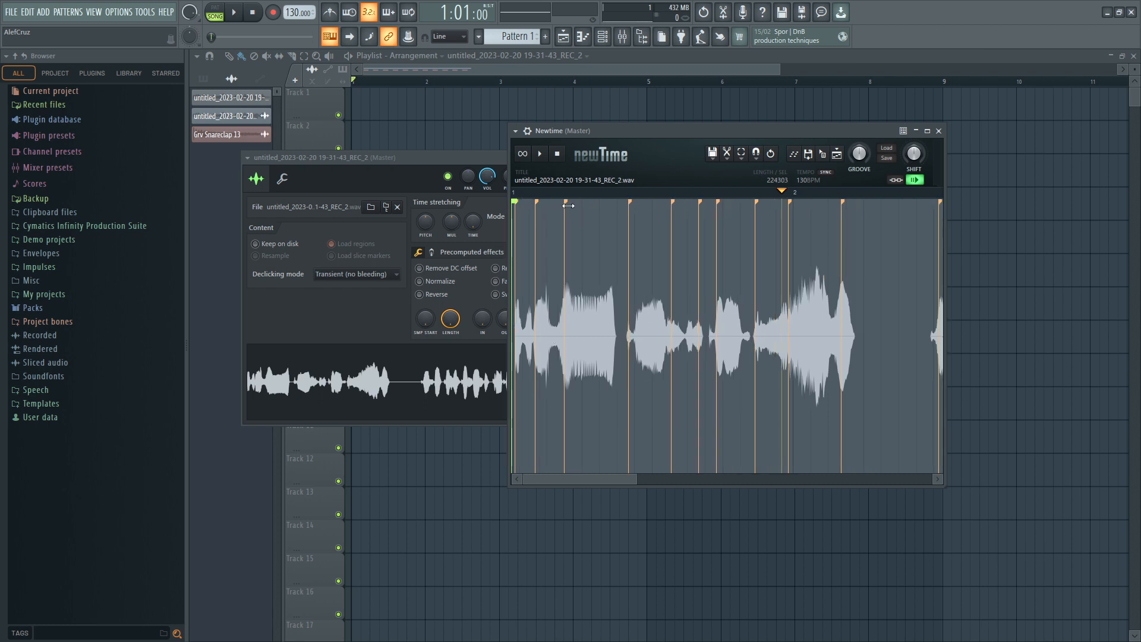
{"action": "left_click", "coordinate": [600, 225]}
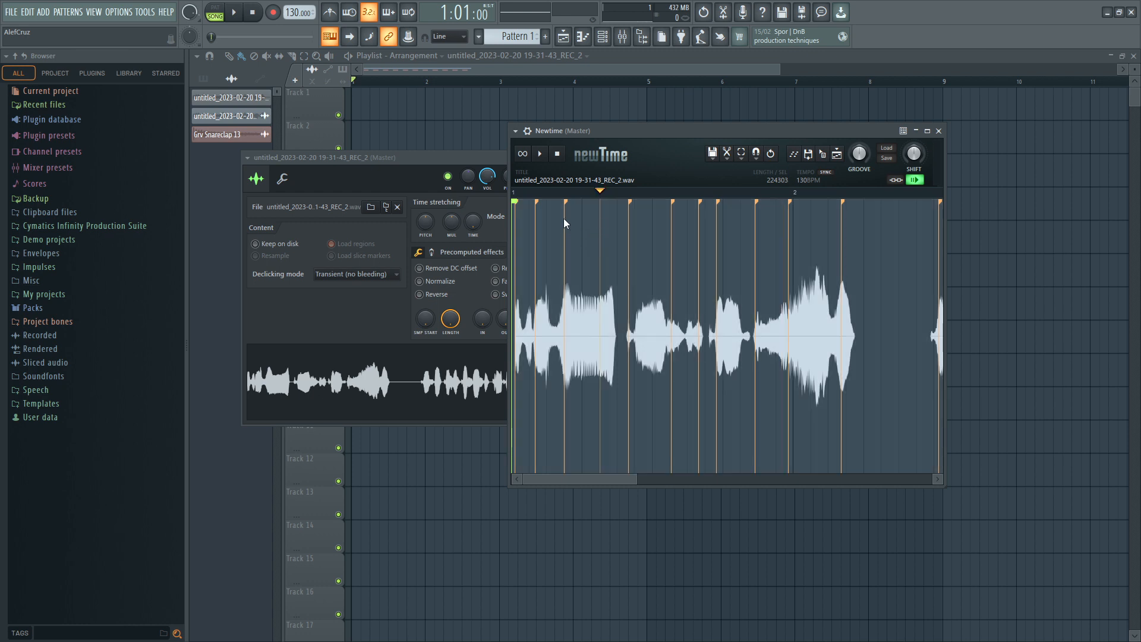
Move the individual warp markers of the first phrase onto the nearest grid lines and audition the timing.
{"action": "left_click_drag", "start_coordinate": [629, 210], "coordinate": [635, 208]}
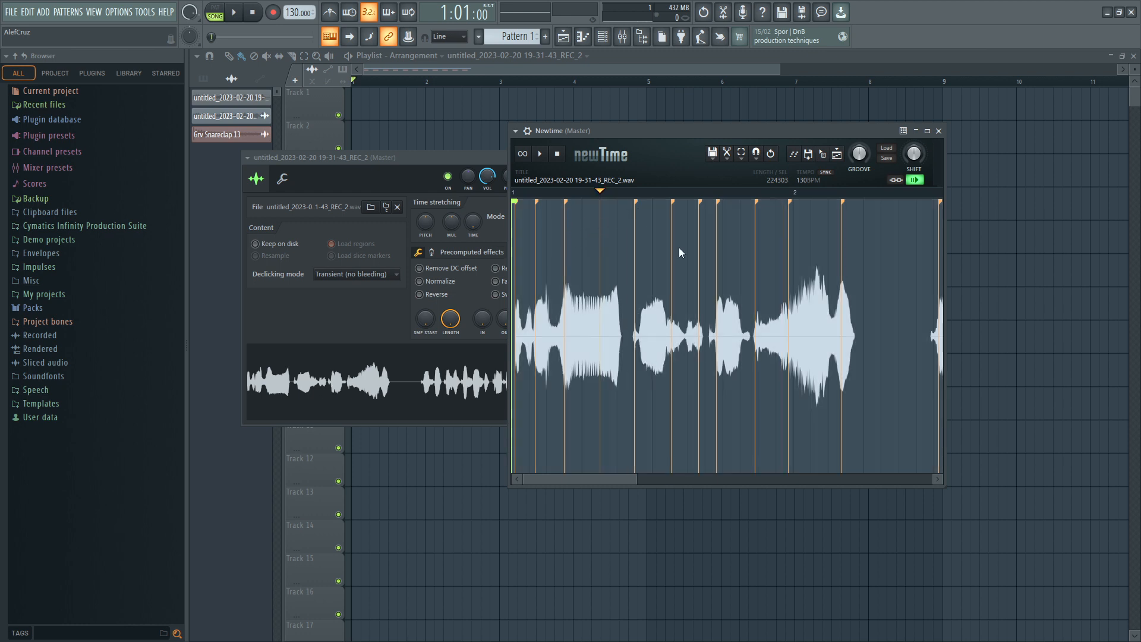
{"action": "left_click_drag", "start_coordinate": [700, 224], "coordinate": [847, 265]}
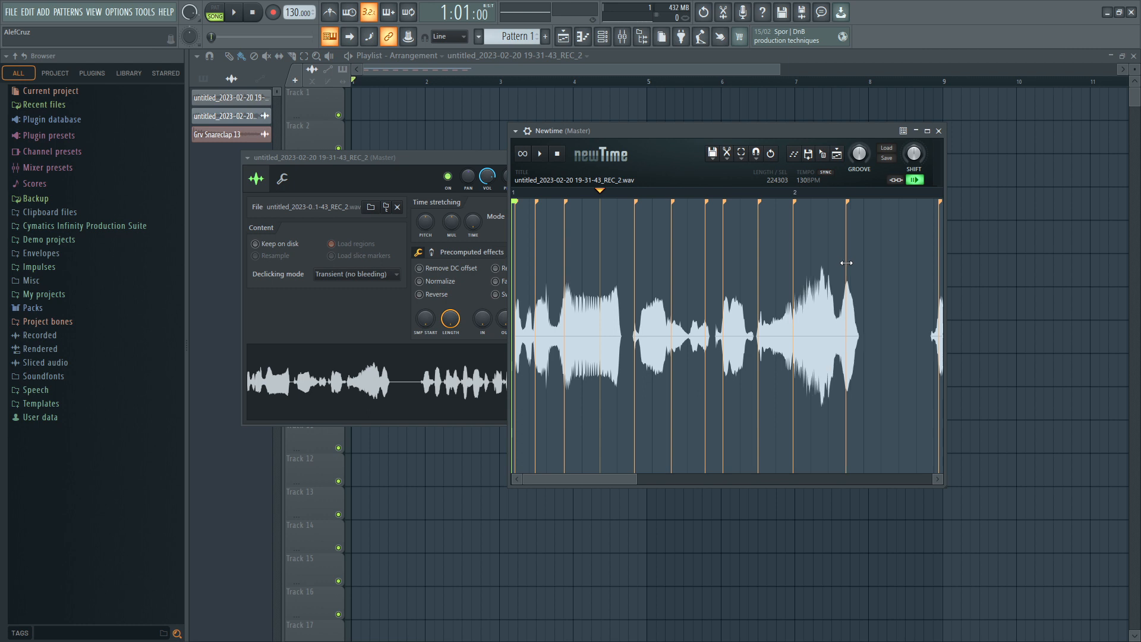
{"action": "left_click_drag", "start_coordinate": [543, 267], "coordinate": [537, 259]}
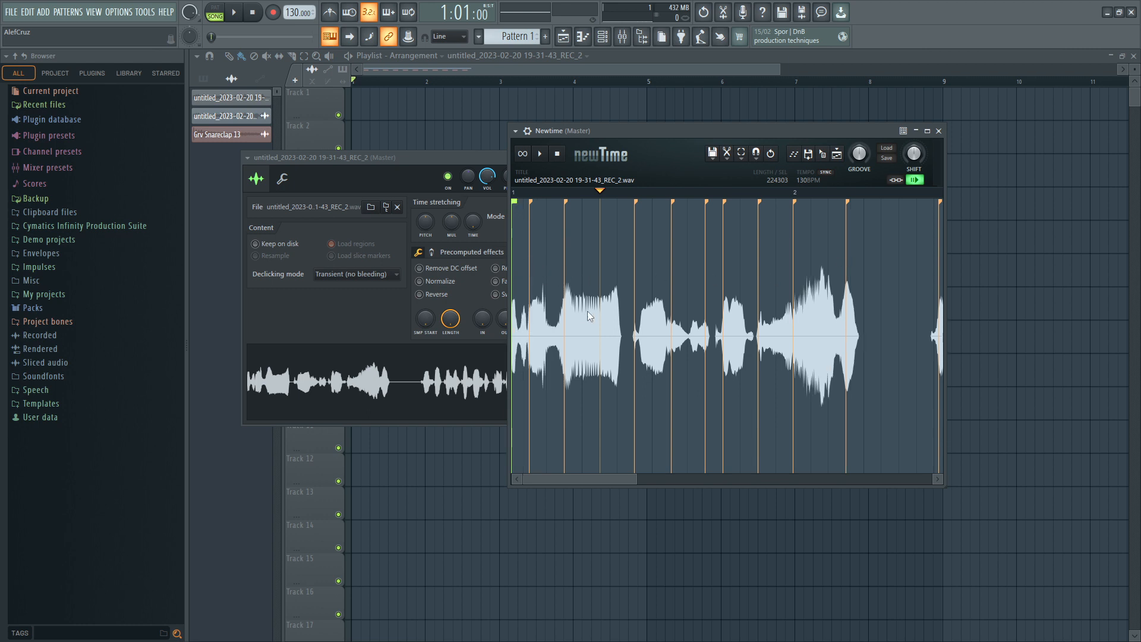
{"action": "key", "text": "space"}
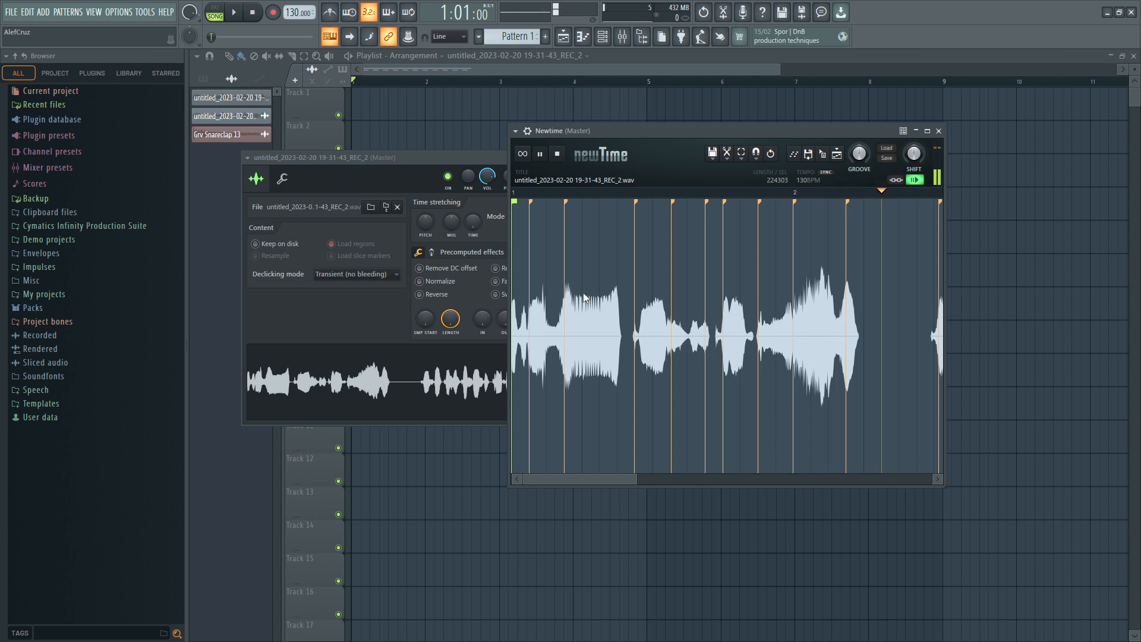
{"action": "key", "text": "space"}
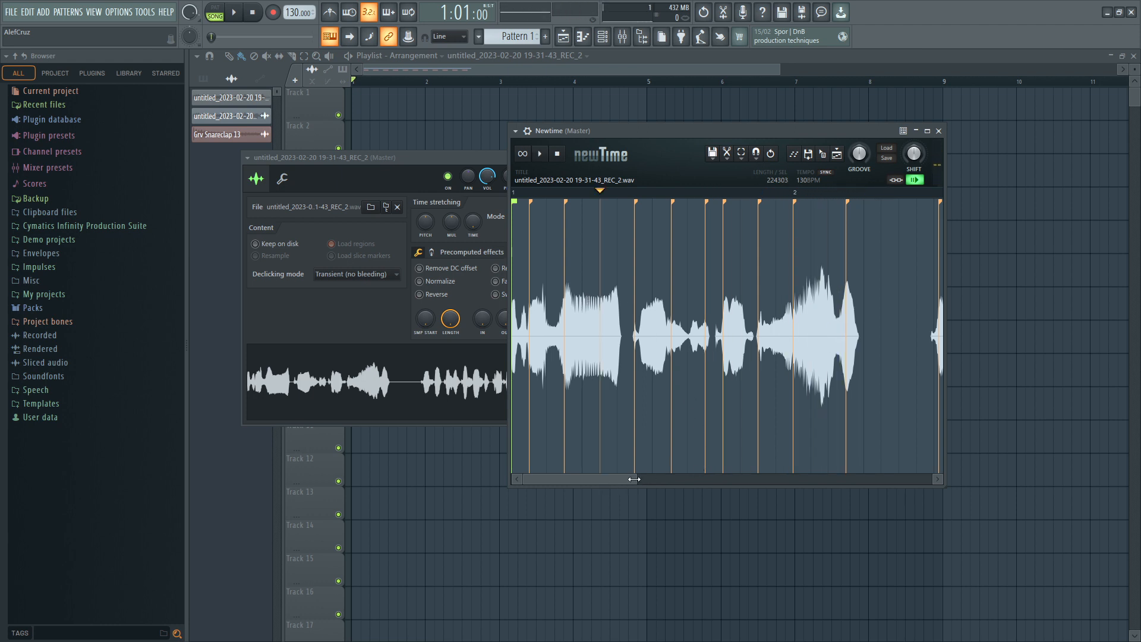
Align the warp markers of the second phrase, around bar 3, with the grid lines.
{"action": "left_click_drag", "start_coordinate": [638, 480], "coordinate": [764, 483]}
{"action": "scroll", "coordinate": [754, 316], "scroll_direction": "up", "scroll_amount": 5}
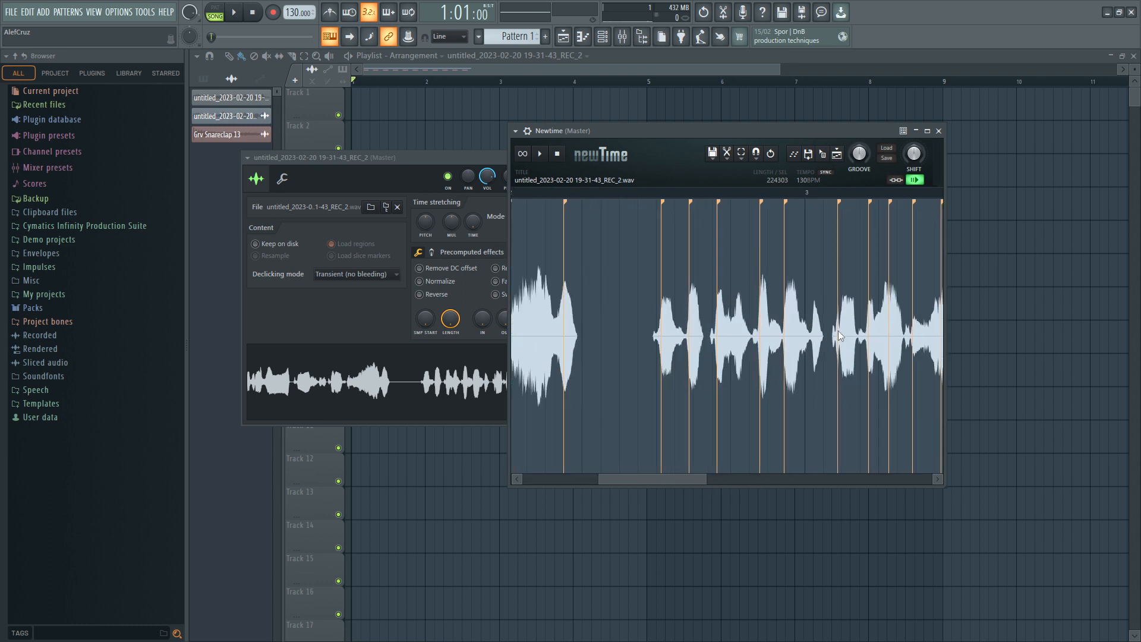
{"action": "double_click", "coordinate": [626, 392]}
{"action": "right_click", "coordinate": [627, 279]}
{"action": "mouse_move", "coordinate": [672, 478]}
{"action": "left_mouse_down"}
{"action": "mouse_move", "coordinate": [753, 478]}
{"action": "mouse_move", "coordinate": [660, 480]}
{"action": "left_mouse_up"}
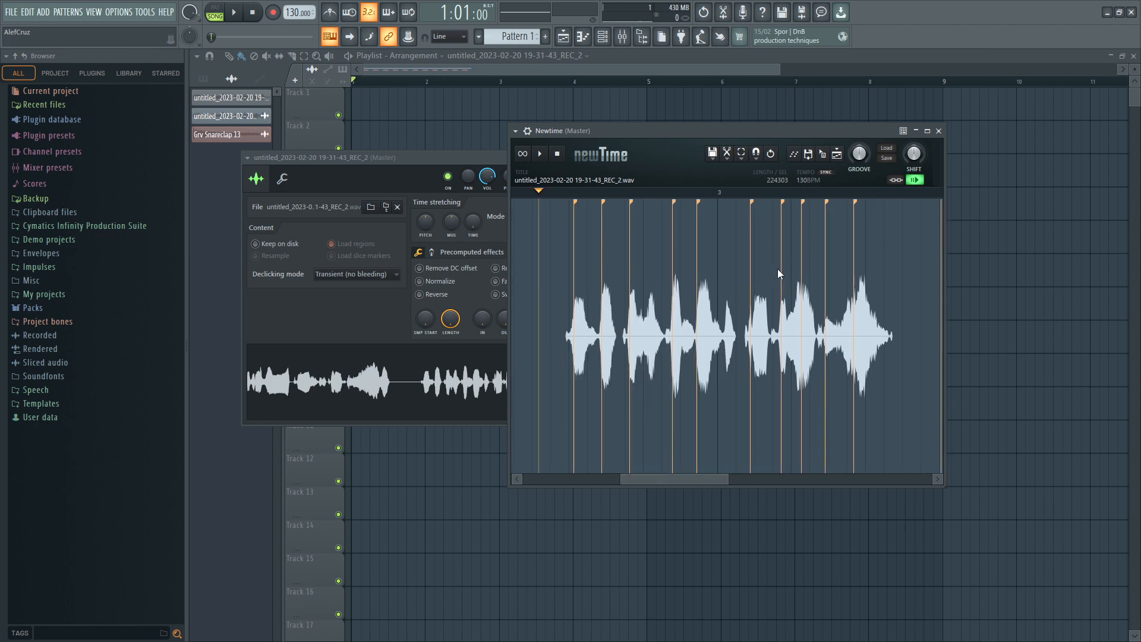
{"action": "left_click_drag", "start_coordinate": [576, 291], "coordinate": [849, 304]}
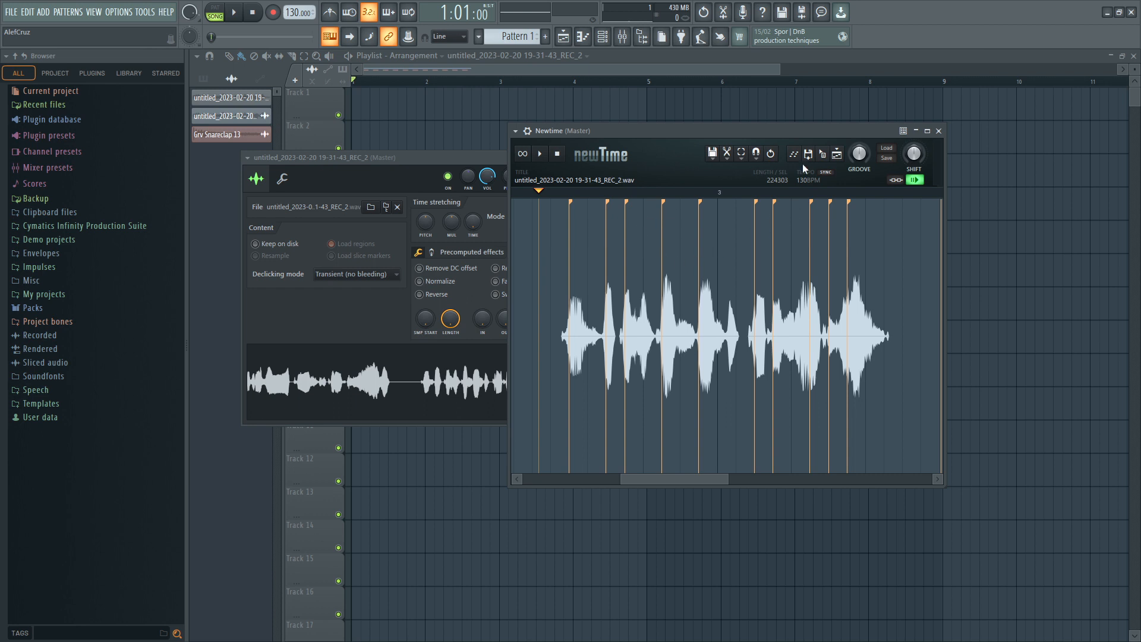
Export the warped recording from NewTime to the playlist, place it at bar 1 of Track 3, and delete the original recording on Track 4.
{"action": "left_click_drag", "start_coordinate": [832, 157], "coordinate": [353, 326]}
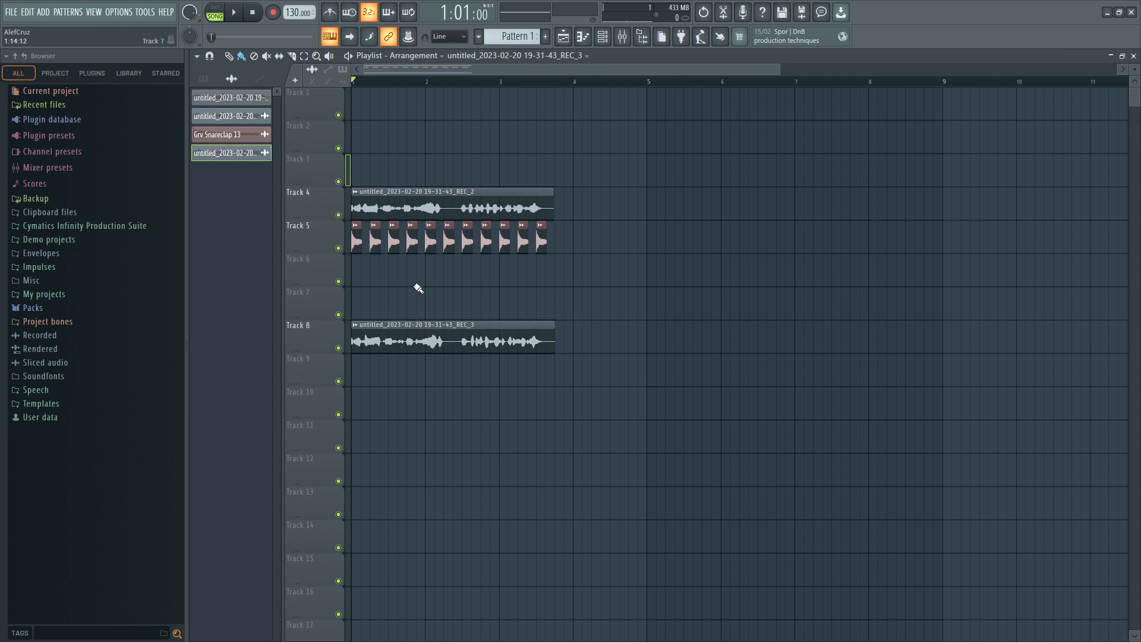
{"action": "scroll", "coordinate": [369, 86], "scroll_direction": "up", "scroll_amount": 2}
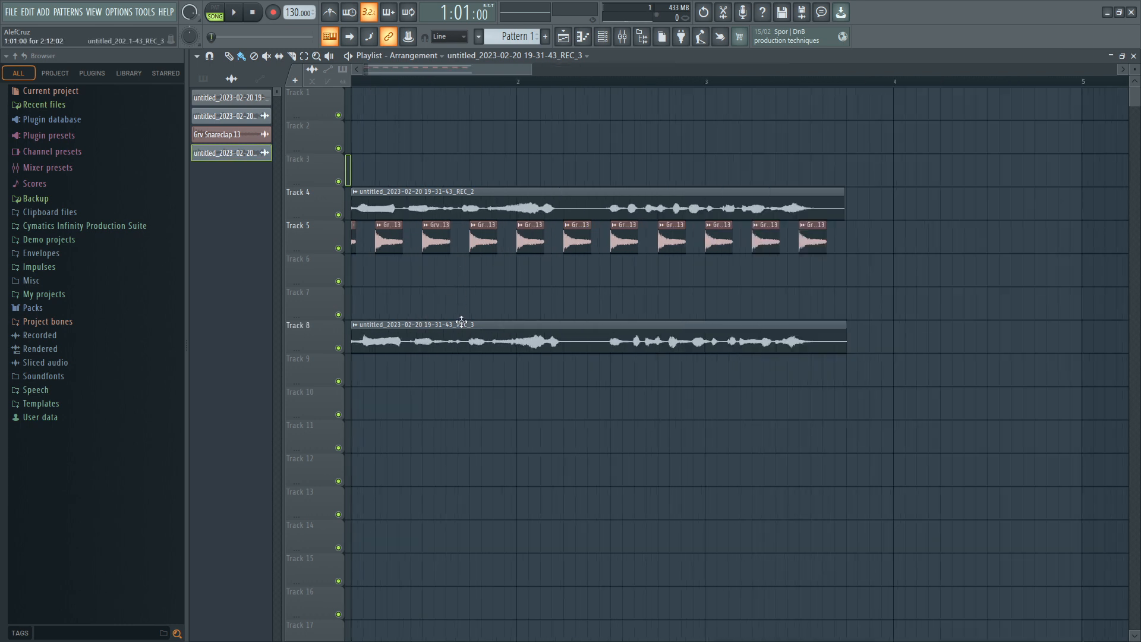
{"action": "left_click_drag", "start_coordinate": [462, 322], "coordinate": [421, 157]}
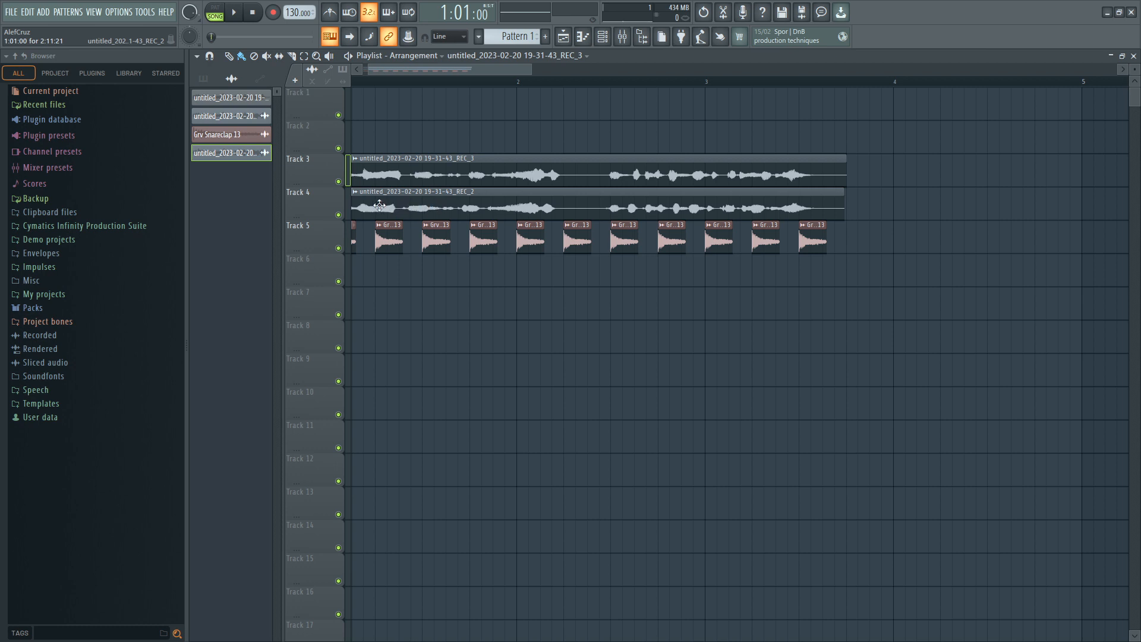
{"action": "right_click", "coordinate": [376, 209]}
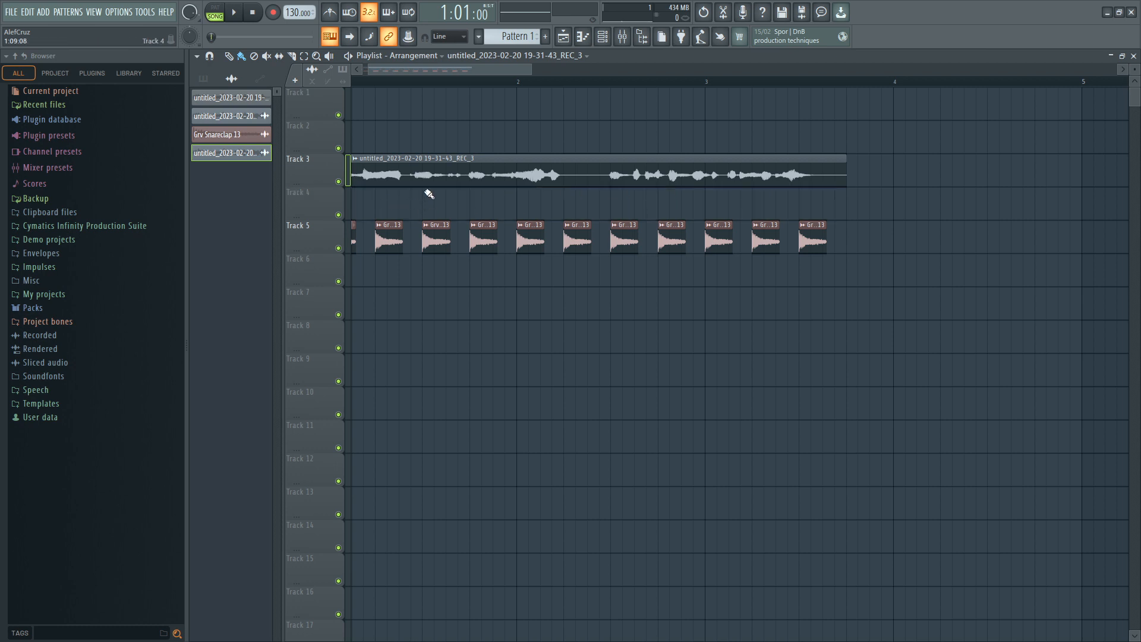
Audition the warped recording with the snare claps, then mute Track 5 and play the recording alone.
{"action": "key", "text": "space"}
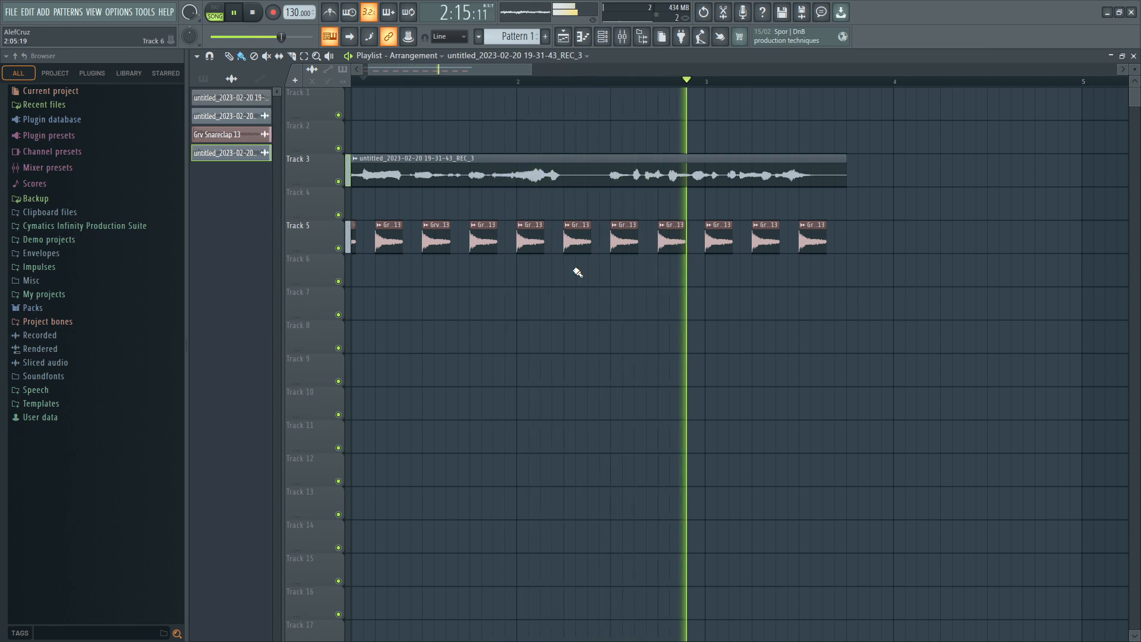
{"action": "key", "text": "space"}
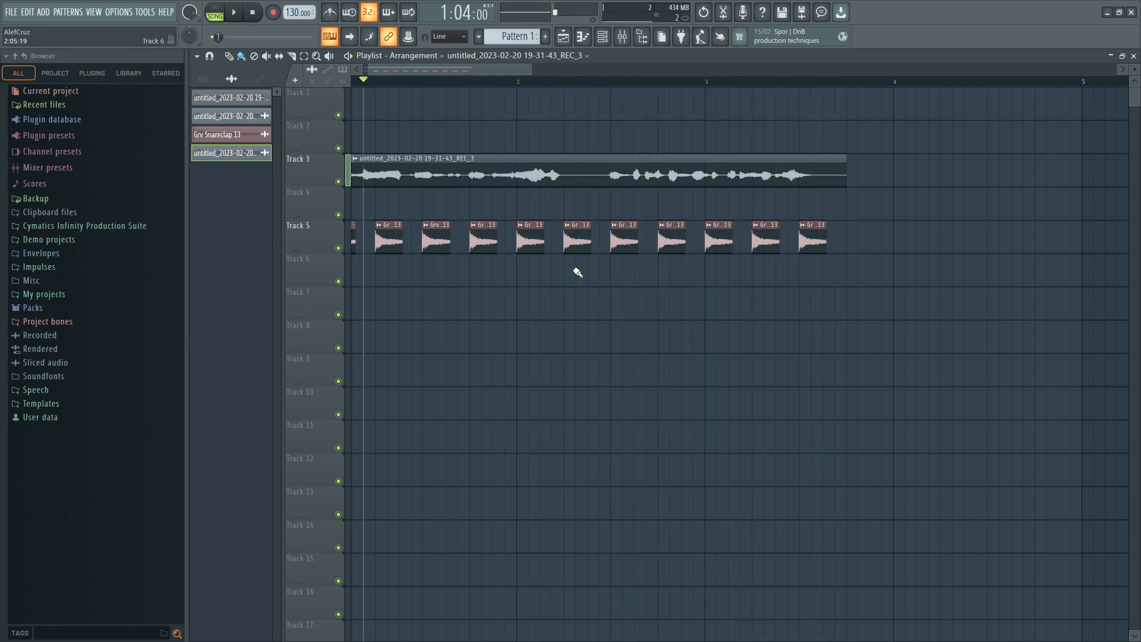
{"action": "left_click", "coordinate": [338, 247]}
{"action": "key", "text": "space"}
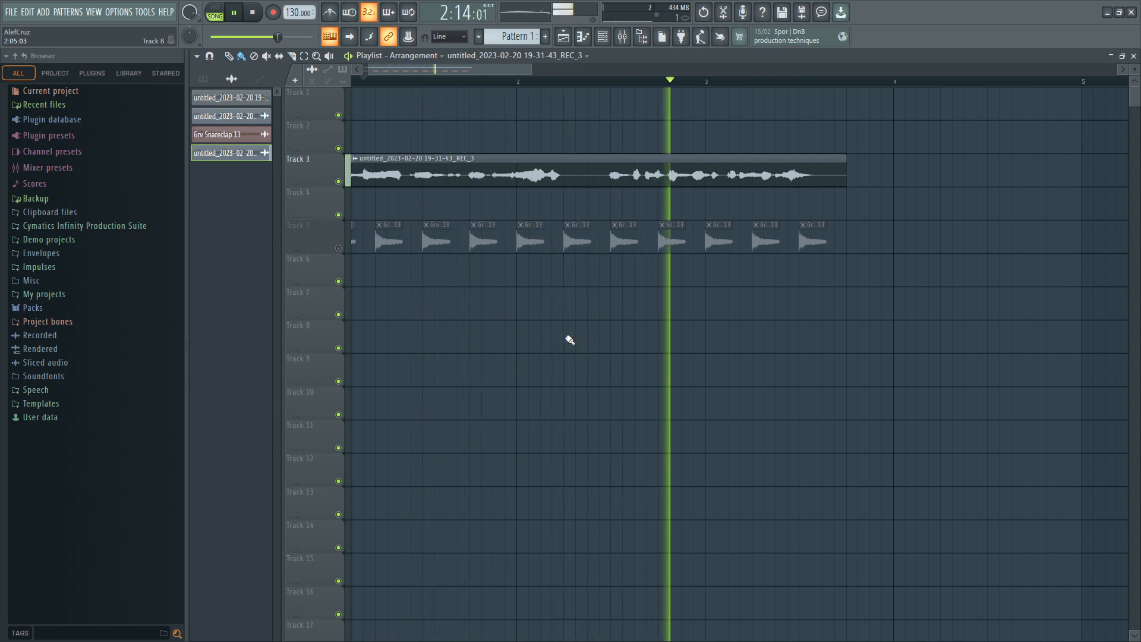
{"action": "key", "text": "space"}
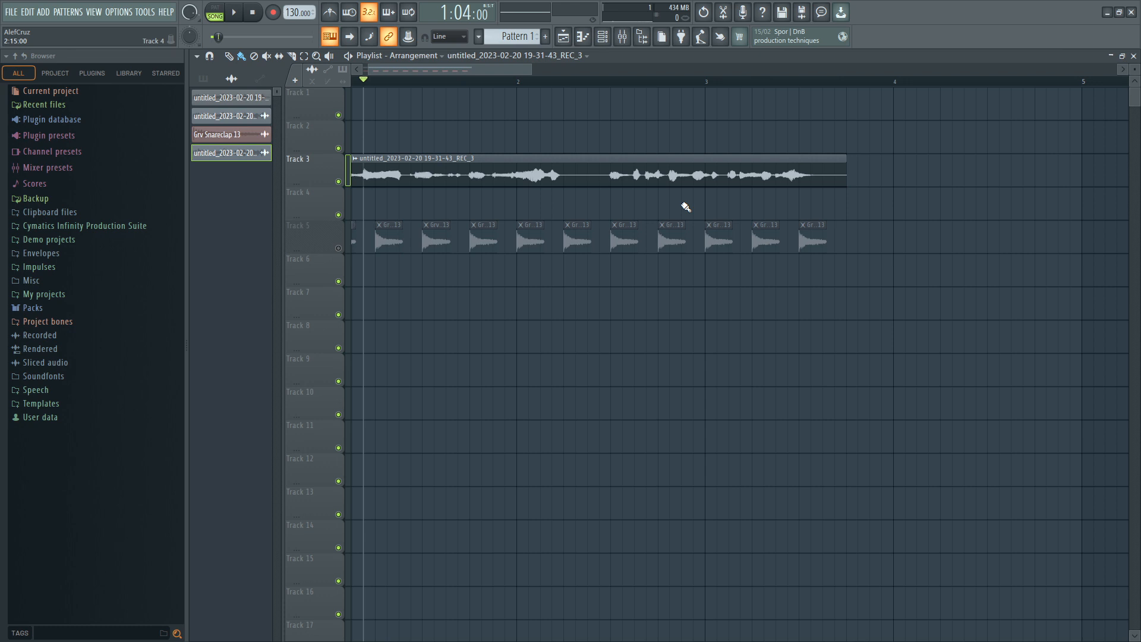
Replace the Track 3 recording with the Laurie Webb Infectious sample from the Vocals pack, placed at bar 1.
{"action": "scroll", "coordinate": [523, 66], "scroll_direction": "down", "scroll_amount": 3}
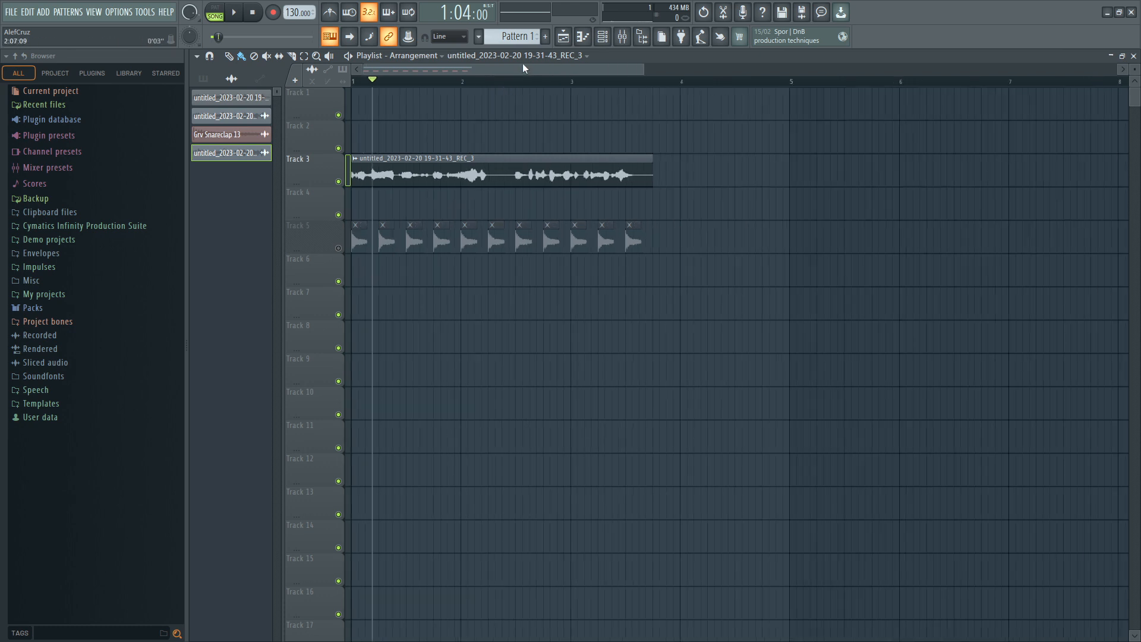
{"action": "right_click", "coordinate": [446, 172]}
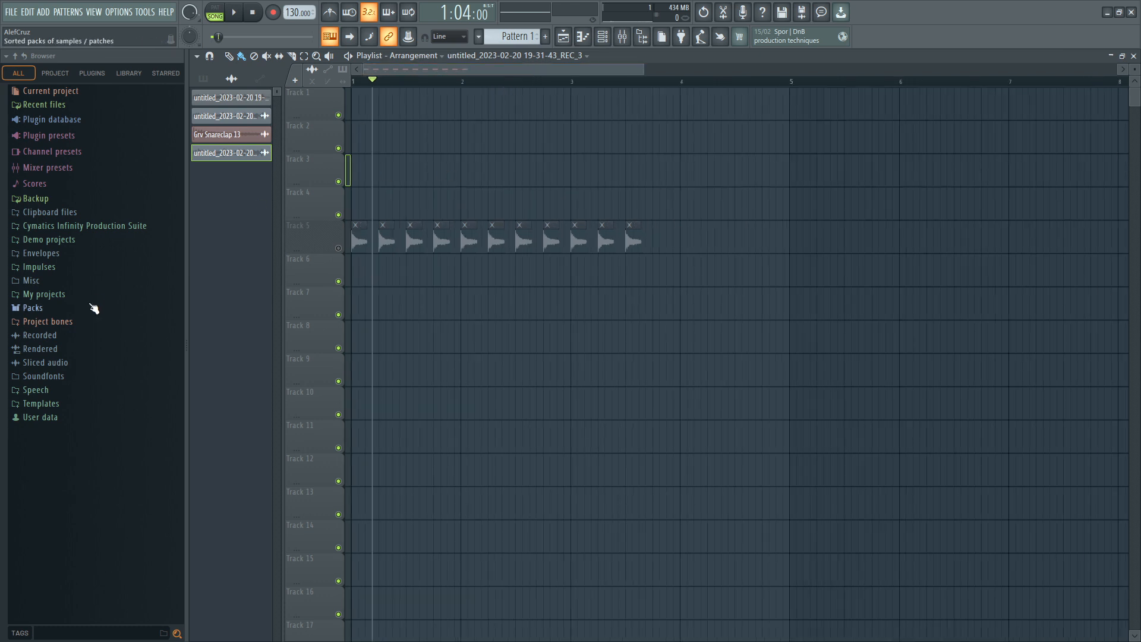
{"action": "left_click", "coordinate": [56, 309]}
{"action": "left_click", "coordinate": [84, 463]}
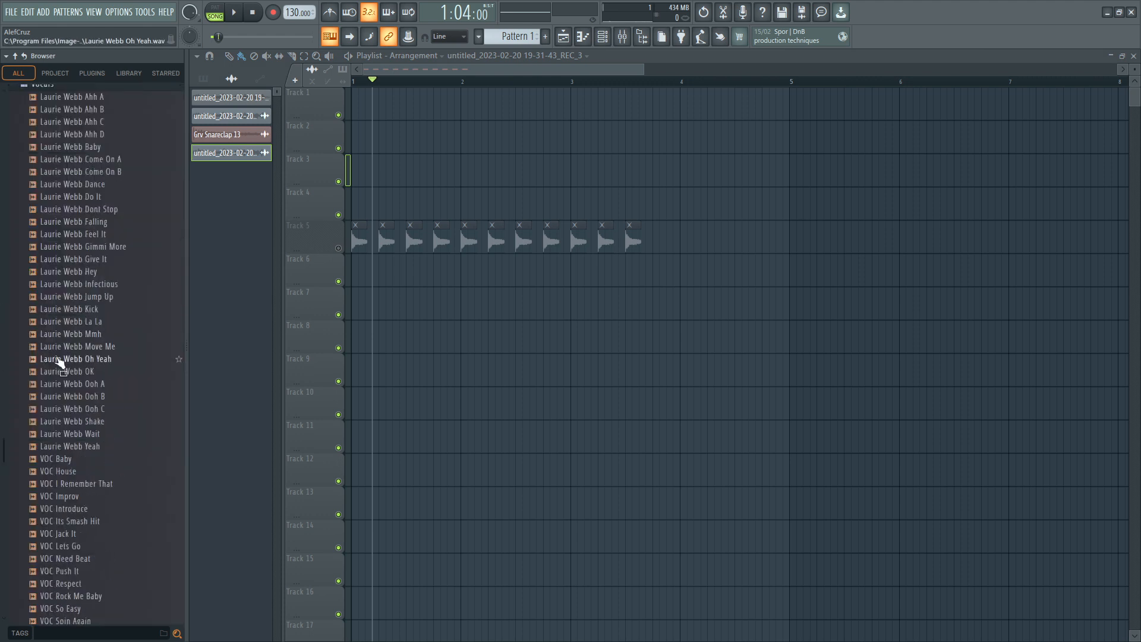
{"action": "left_click_drag", "start_coordinate": [72, 284], "coordinate": [371, 175]}
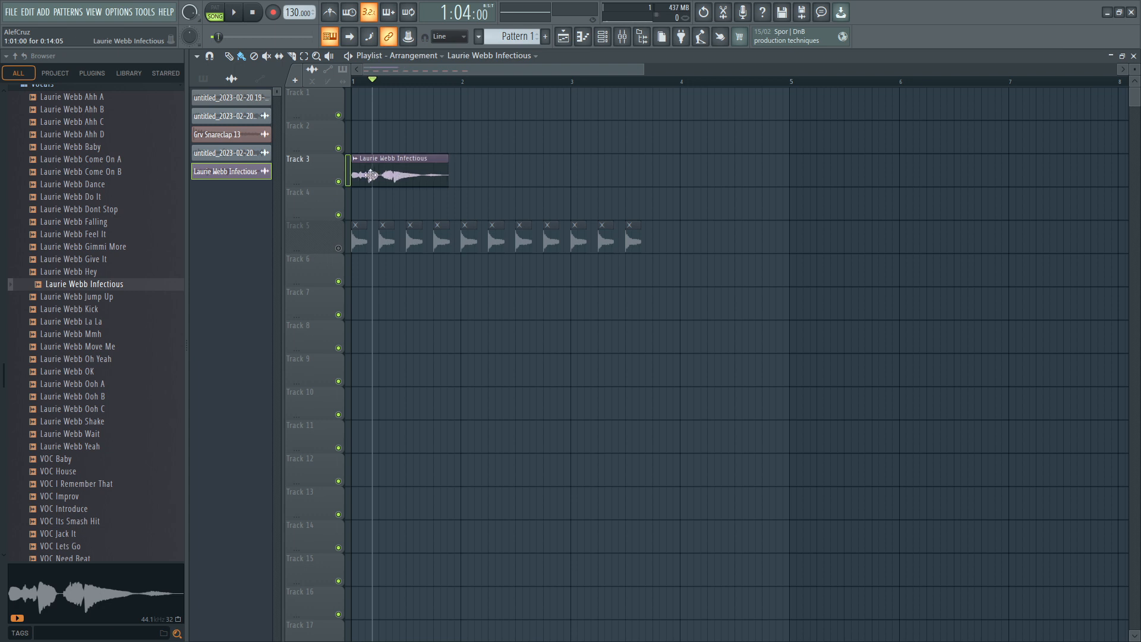
Open the Laurie Webb Infectious sample in the NewTime time warper and examine its warp markers.
{"action": "double_click", "coordinate": [371, 175]}
{"action": "right_click", "coordinate": [442, 440]}
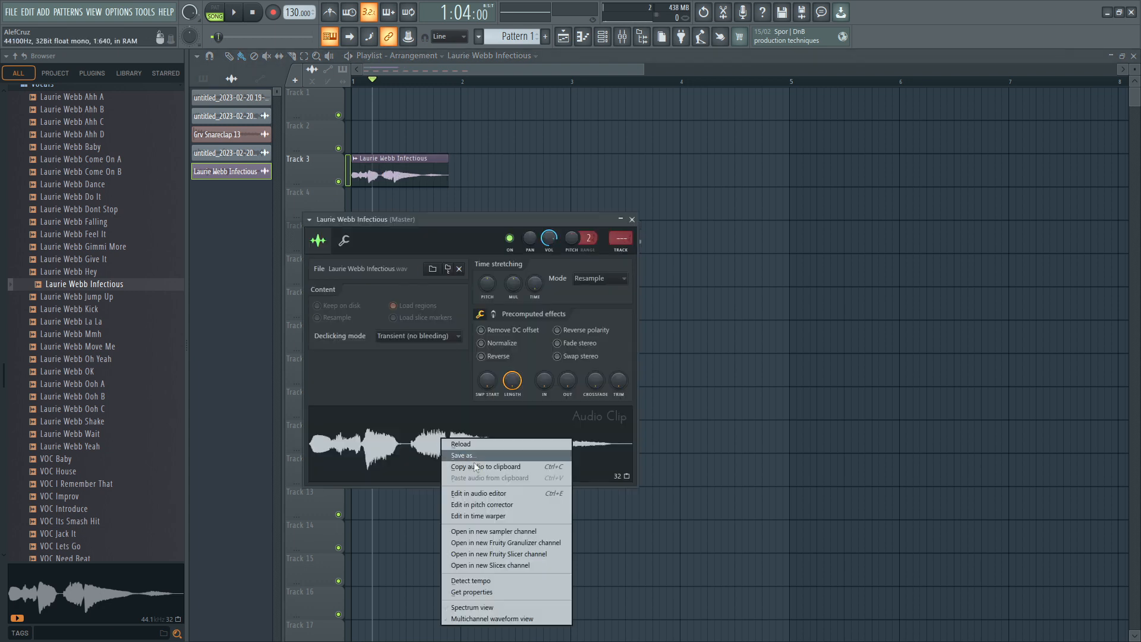
{"action": "left_click", "coordinate": [478, 516]}
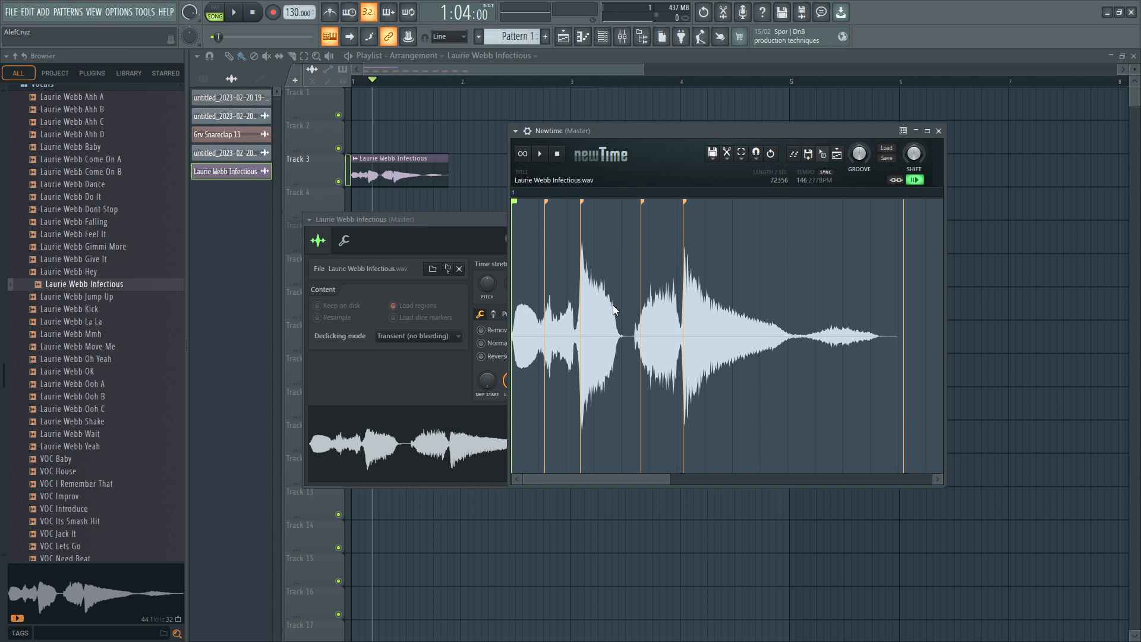
Fit the Laurie Webb Infectious clip to the project tempo using the estimated 146.277 BPM.
{"action": "right_click", "coordinate": [354, 159]}
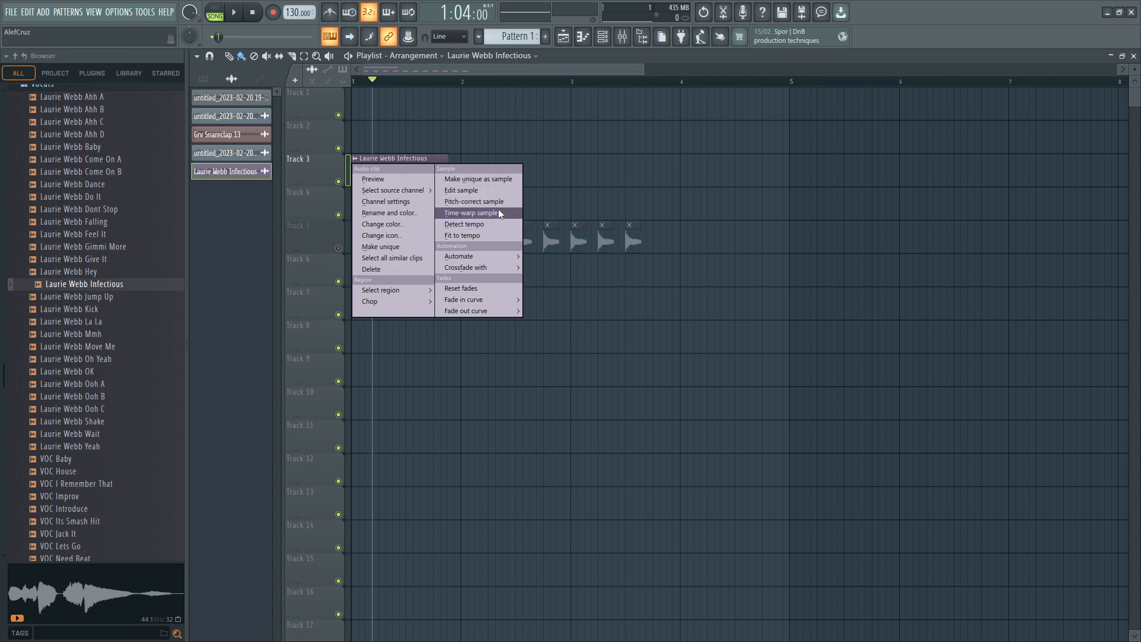
{"action": "left_click", "coordinate": [486, 236]}
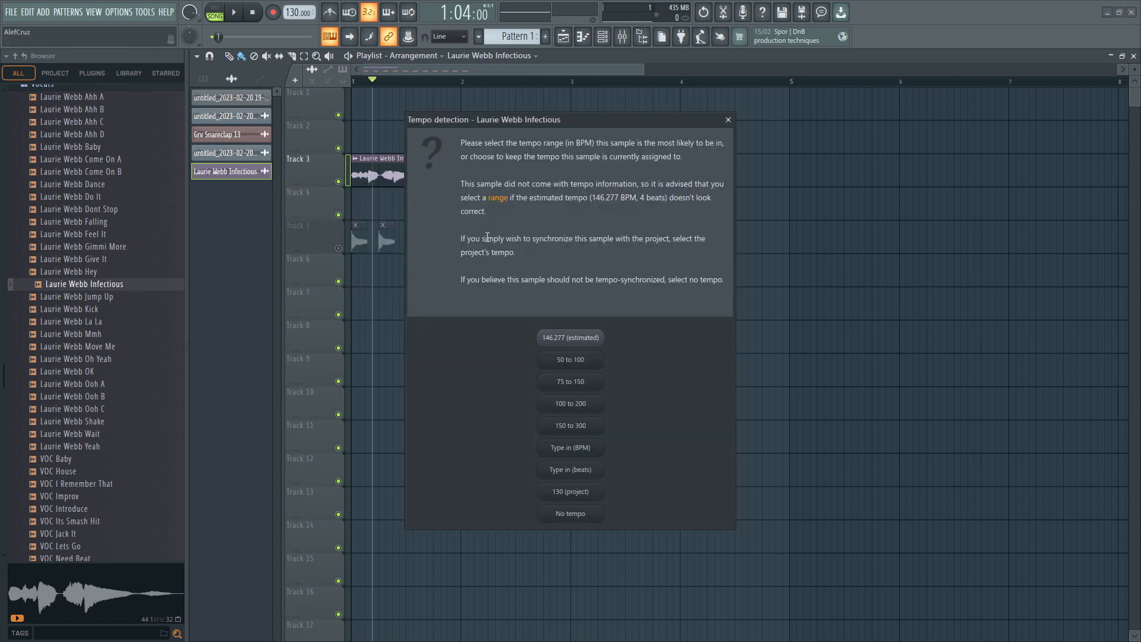
{"action": "key", "text": "Return"}
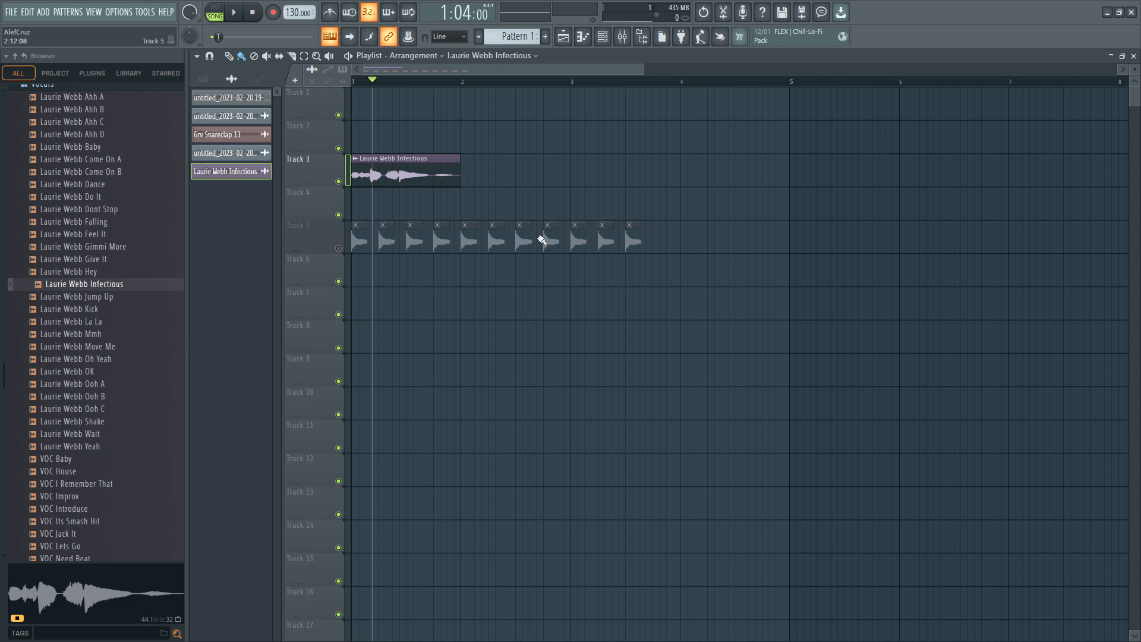
Audition the fitted vocal, unmute Track 5 to hear it with the snare claps, and delete all the claps.
{"action": "key", "text": "space"}
{"action": "key", "text": "space"}
{"action": "left_click", "coordinate": [339, 248]}
{"action": "key", "text": "space"}
{"action": "mouse_move", "coordinate": [469, 241]}
{"action": "left_mouse_down"}
{"action": "mouse_move", "coordinate": [637, 240]}
{"action": "mouse_move", "coordinate": [358, 240]}
{"action": "left_mouse_up"}
{"action": "key", "text": "space"}
Play the Laurie Webb Infectious clip against the metronome to check its timing.
{"action": "left_click", "coordinate": [331, 12]}
{"action": "key", "text": "space"}
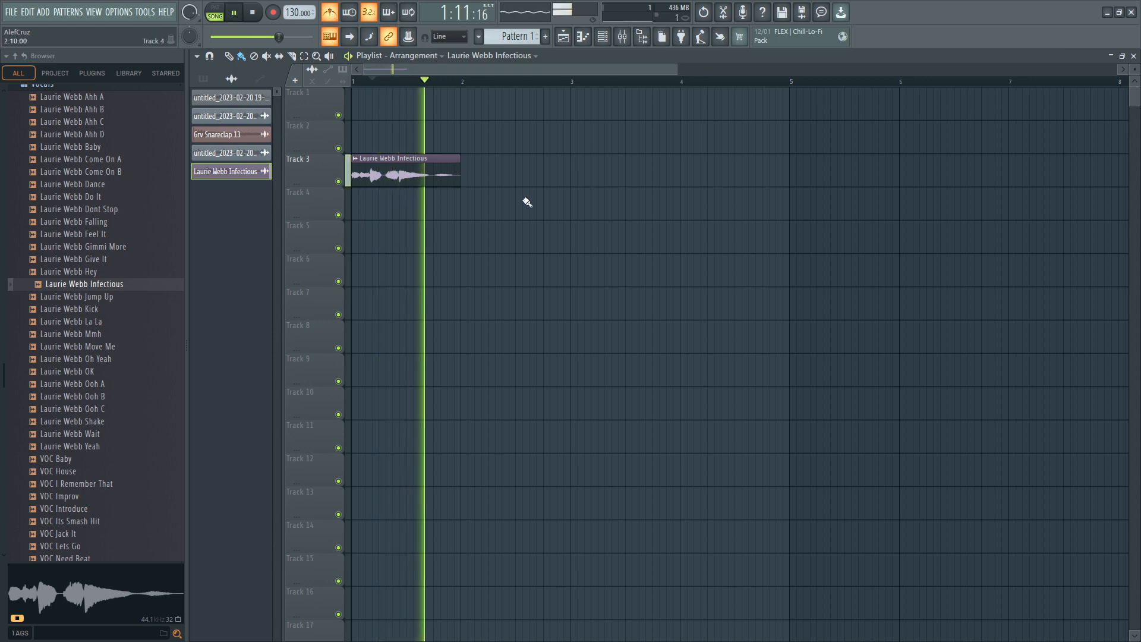
{"action": "key", "text": "space"}
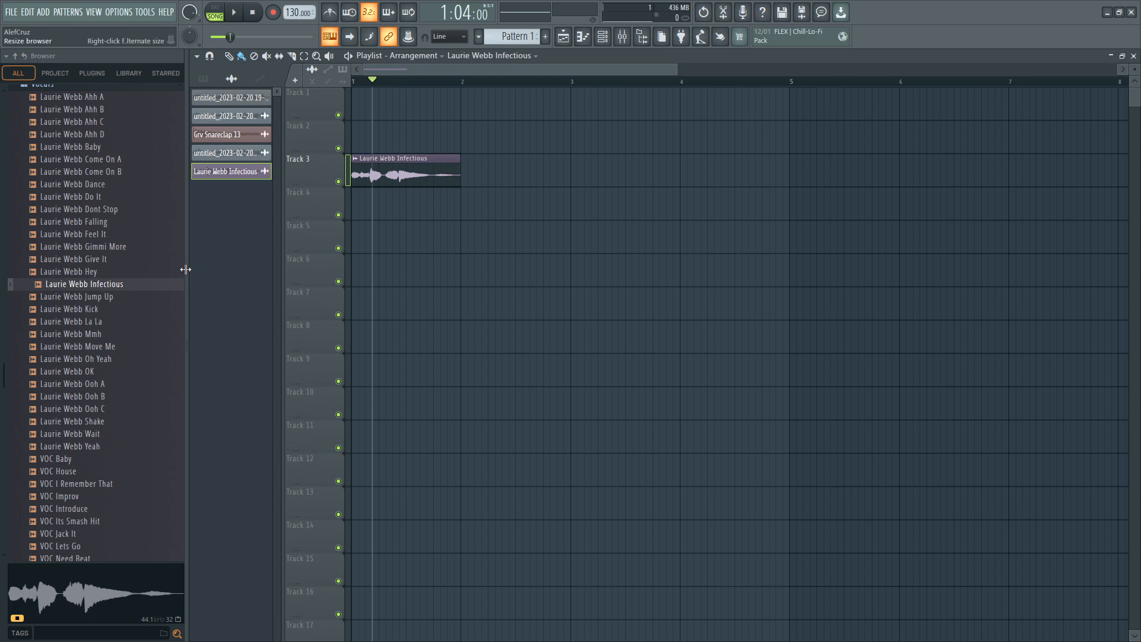
Open the Laurie Webb Infectious clip in the NewTime time warper and shift the warp markers on its first two inner transients onto the grid.
{"action": "double_click", "coordinate": [409, 178]}
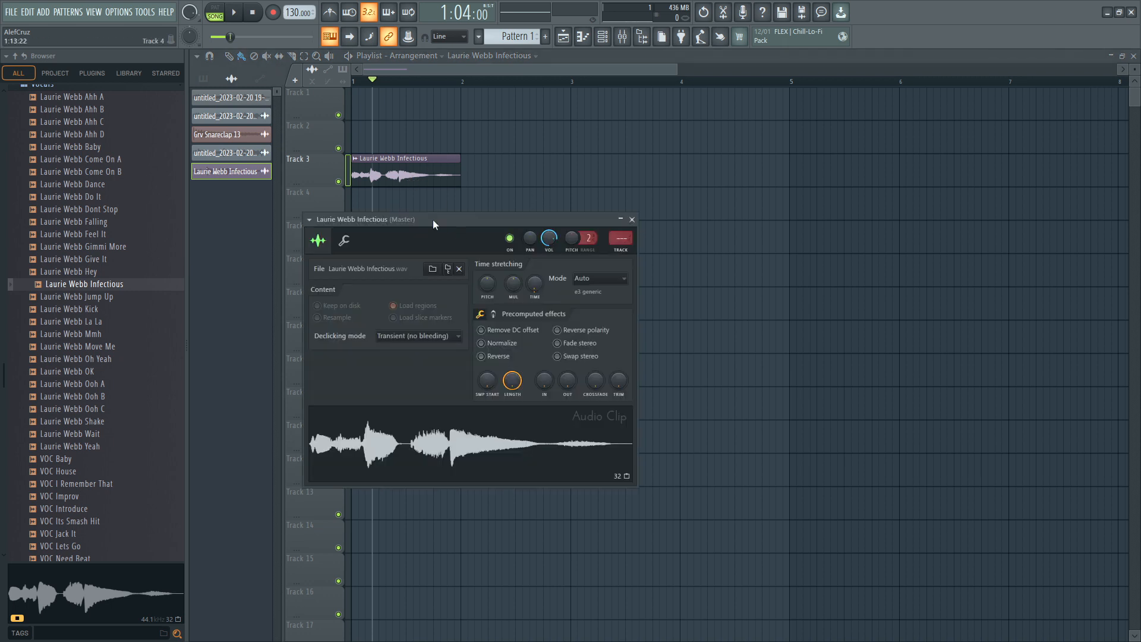
{"action": "right_click", "coordinate": [437, 433]}
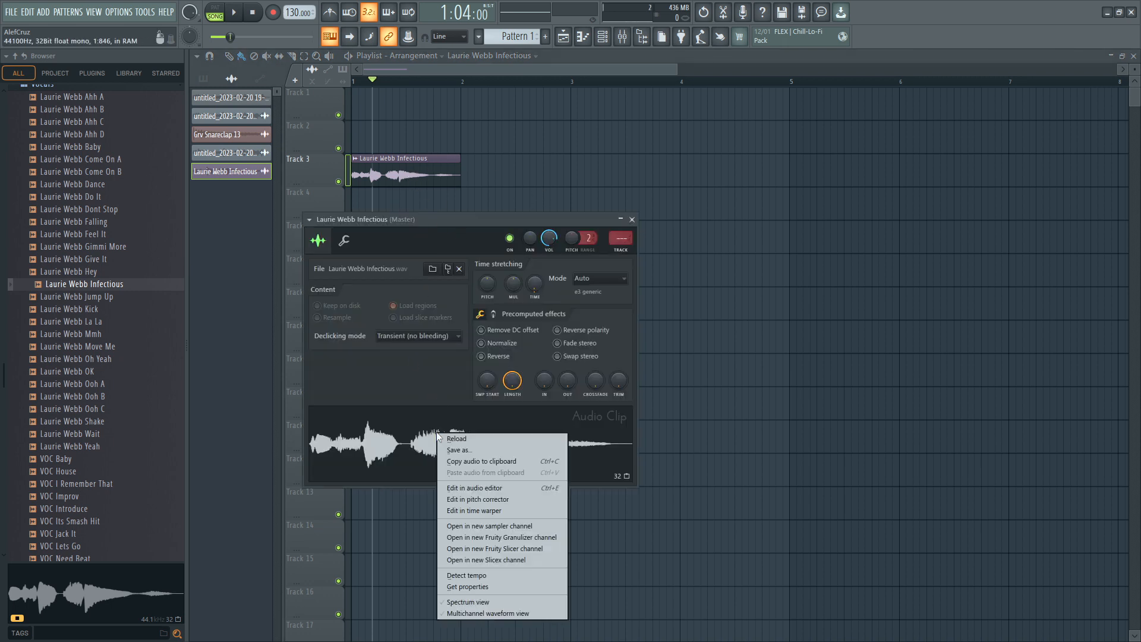
{"action": "left_click", "coordinate": [523, 513]}
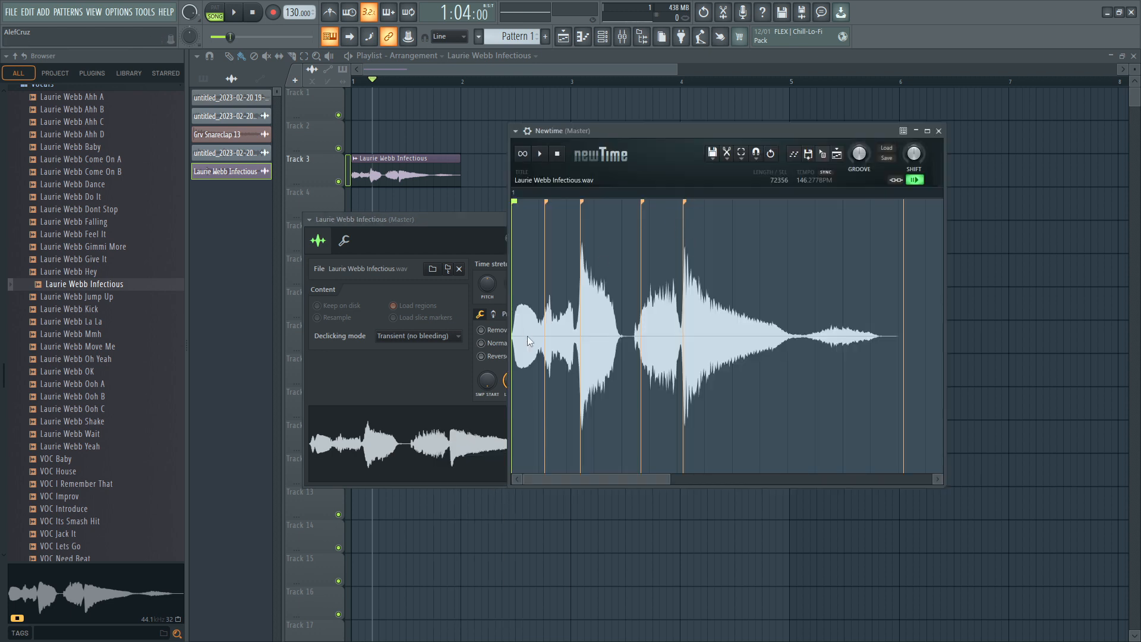
{"action": "left_click_drag", "start_coordinate": [544, 273], "coordinate": [587, 280]}
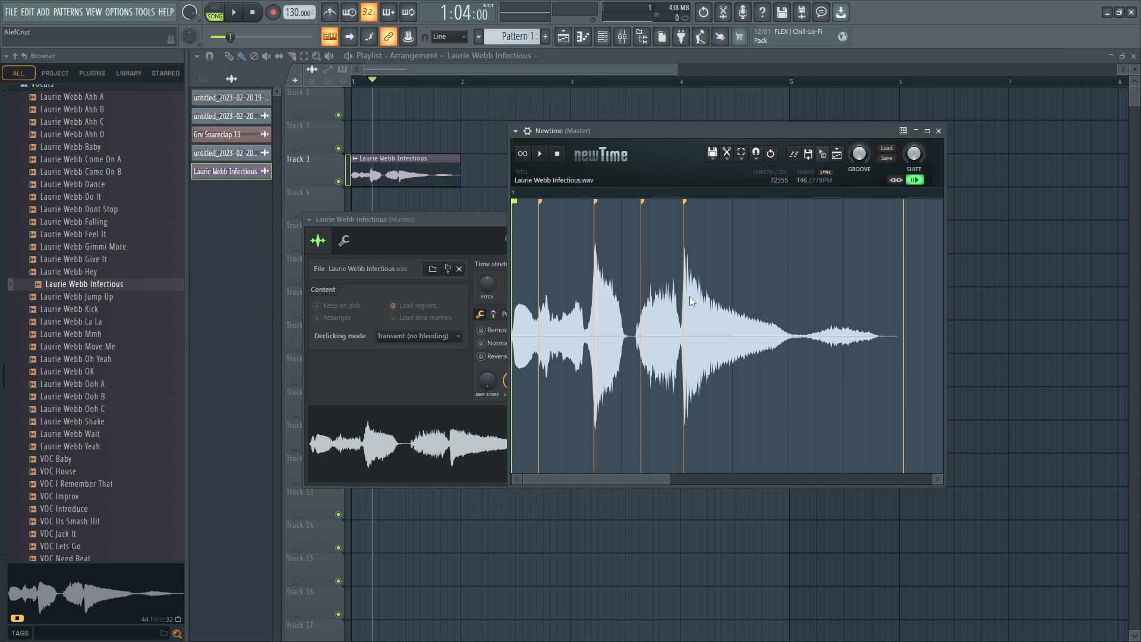
{"action": "scroll", "coordinate": [527, 258], "scroll_direction": "down", "scroll_amount": 7}
{"action": "scroll", "coordinate": [535, 208], "scroll_direction": "up", "scroll_amount": 5}
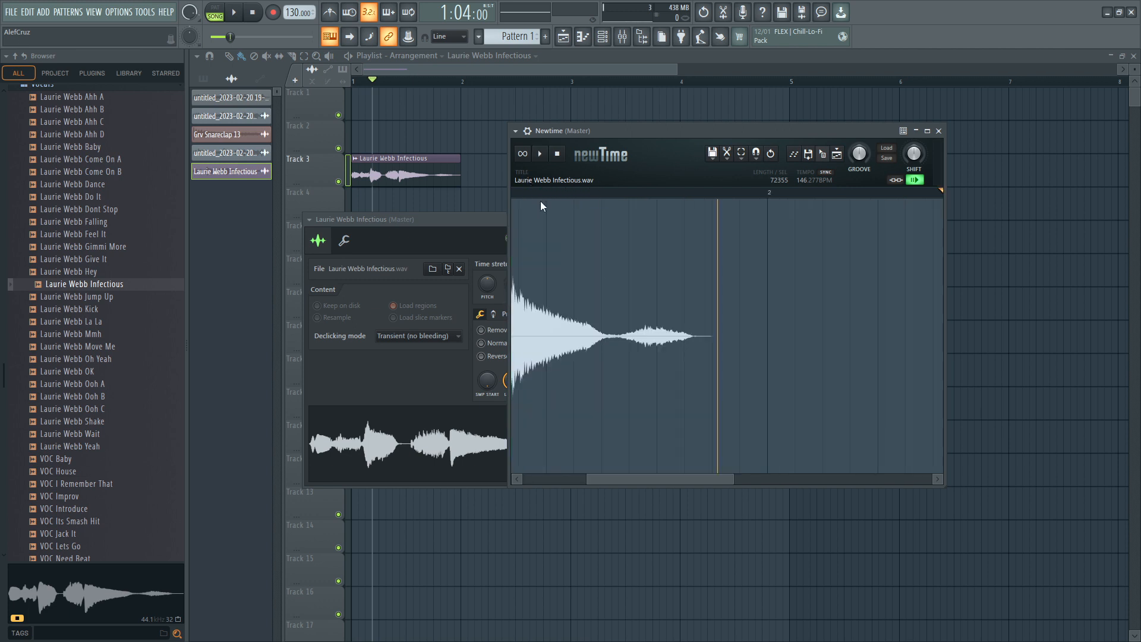
{"action": "left_click_drag", "start_coordinate": [664, 479], "coordinate": [418, 408]}
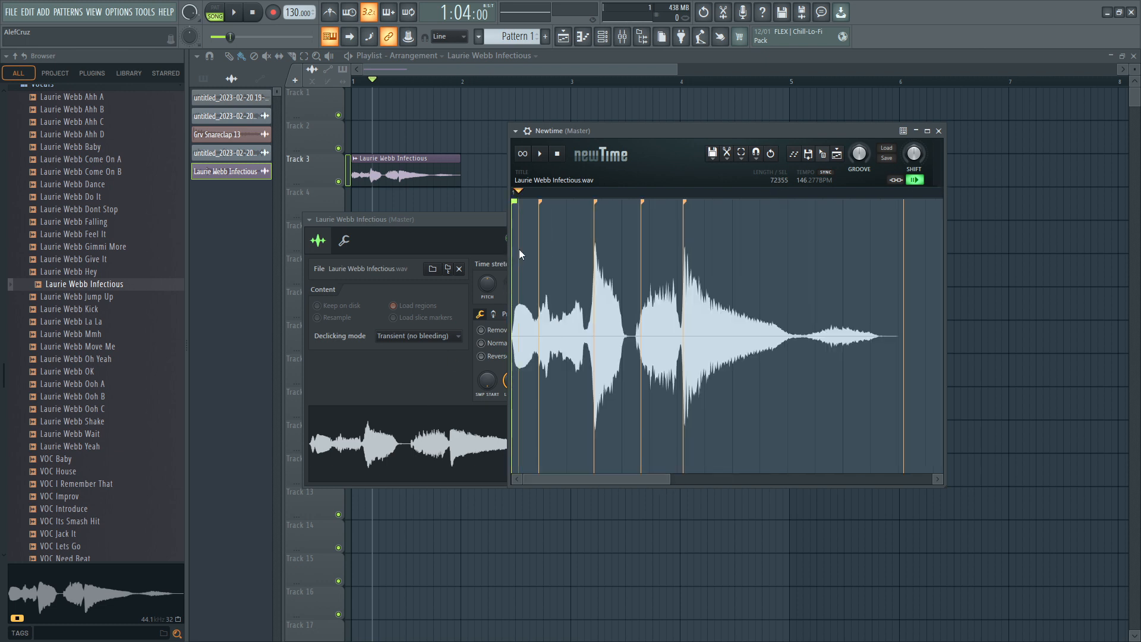
Try moving the last transient's warp marker later to stretch the preceding syllable, and audition the result.
{"action": "key", "text": "space"}
{"action": "key", "text": "space"}
{"action": "left_click_drag", "start_coordinate": [684, 274], "coordinate": [733, 261]}
{"action": "key", "text": "space"}
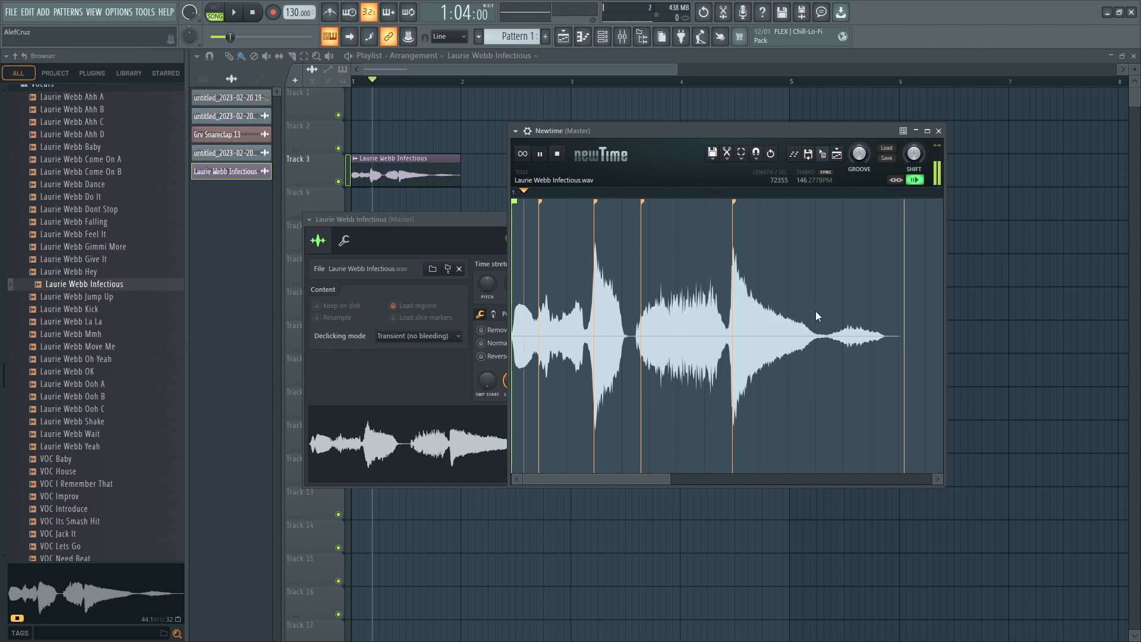
{"action": "key", "text": "space"}
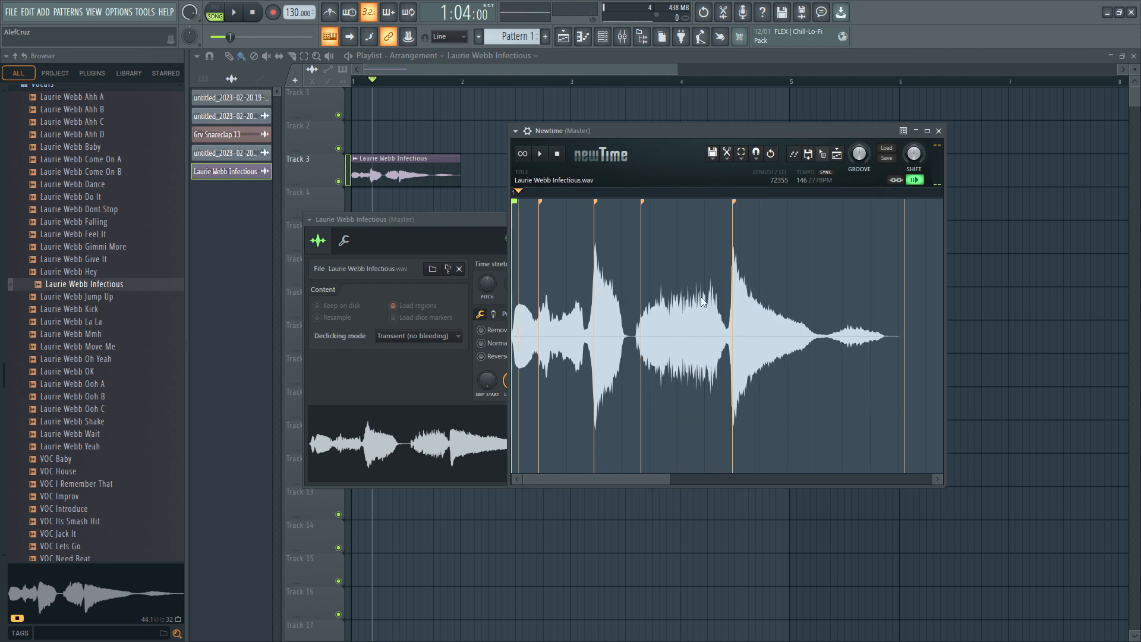
Pull the warp markers of the last three transients earlier onto the grid to tighten the vocal's rhythm, and audition the new timing.
{"action": "left_click_drag", "start_coordinate": [733, 288], "coordinate": [678, 293]}
{"action": "key", "text": "space"}
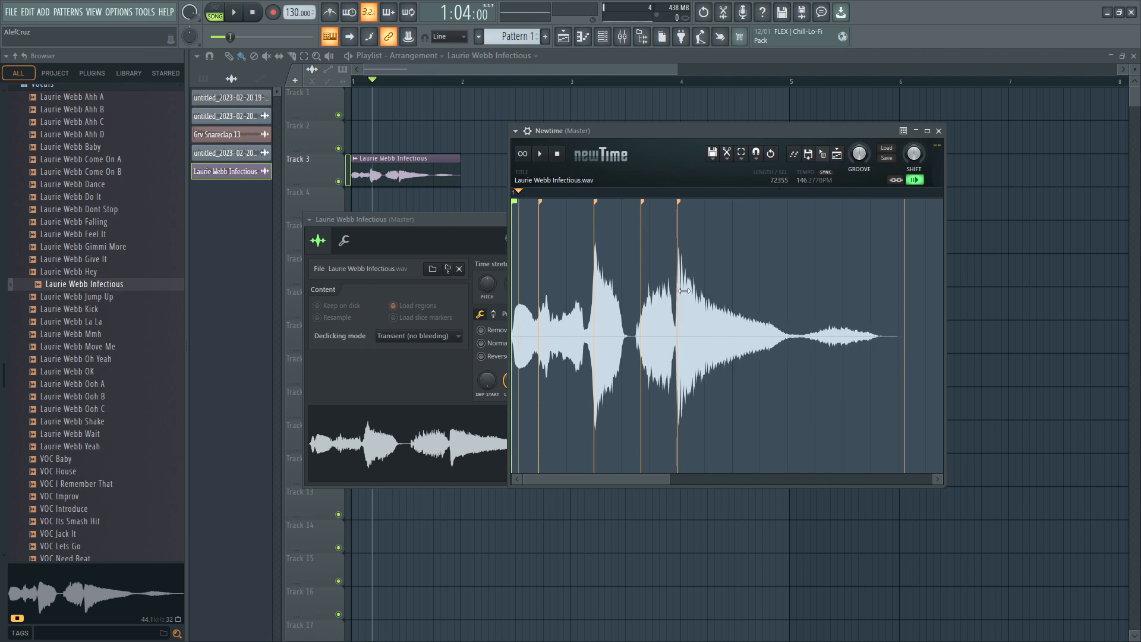
{"action": "key", "text": "space"}
{"action": "mouse_move", "coordinate": [593, 313]}
{"action": "left_mouse_down"}
{"action": "mouse_move", "coordinate": [577, 313]}
{"action": "mouse_move", "coordinate": [624, 308]}
{"action": "left_mouse_up"}
{"action": "key", "text": "space"}
{"action": "key", "text": "space"}
{"action": "key", "text": "space"}
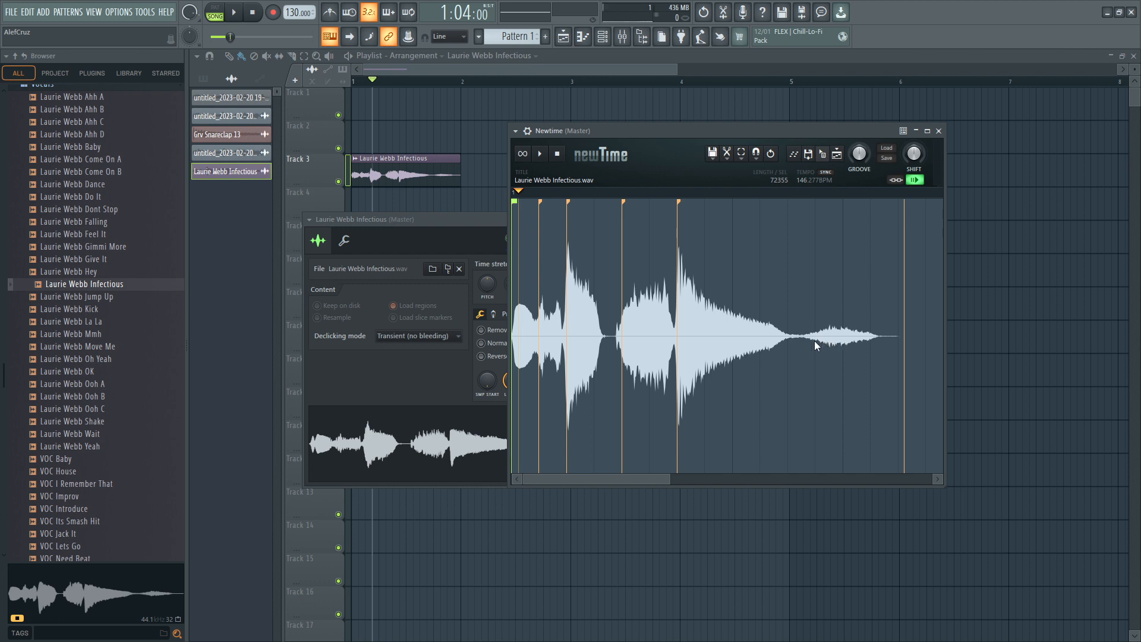
Add a warp marker at the quiet tail of the vocal, move it earlier onto the grid, and audition the warped phrase.
{"action": "mouse_move", "coordinate": [814, 338]}
{"action": "left_mouse_down"}
{"action": "mouse_move", "coordinate": [817, 318]}
{"action": "mouse_move", "coordinate": [805, 314]}
{"action": "mouse_move", "coordinate": [749, 320]}
{"action": "left_mouse_up"}
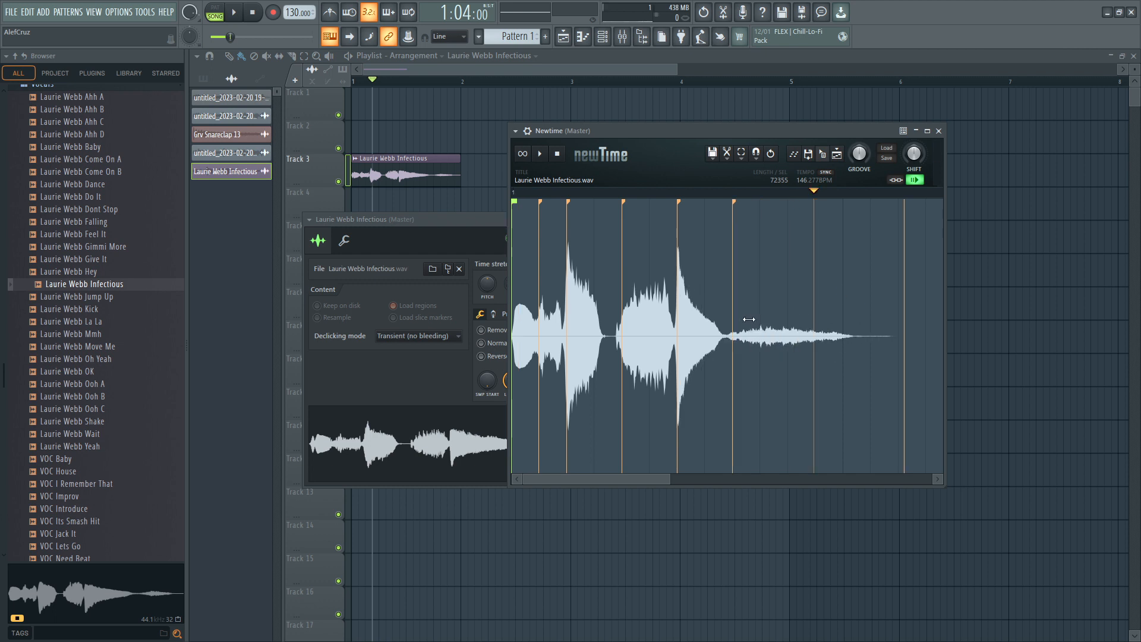
{"action": "key", "text": "space"}
{"action": "key", "text": "space"}
{"action": "left_click", "coordinate": [526, 277]}
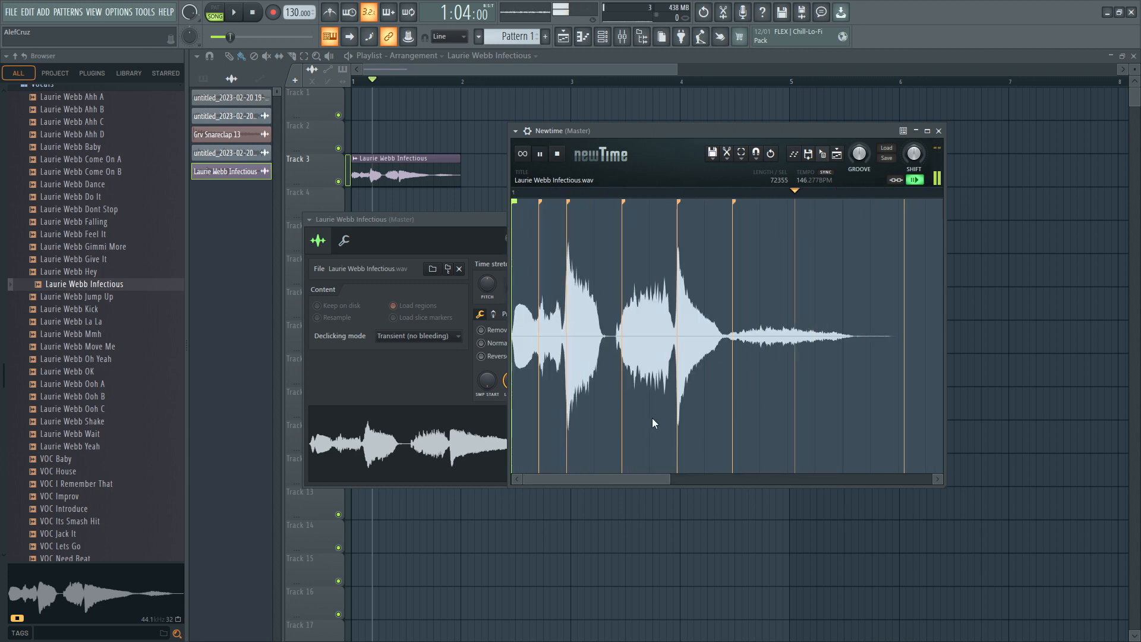
{"action": "key", "text": "space"}
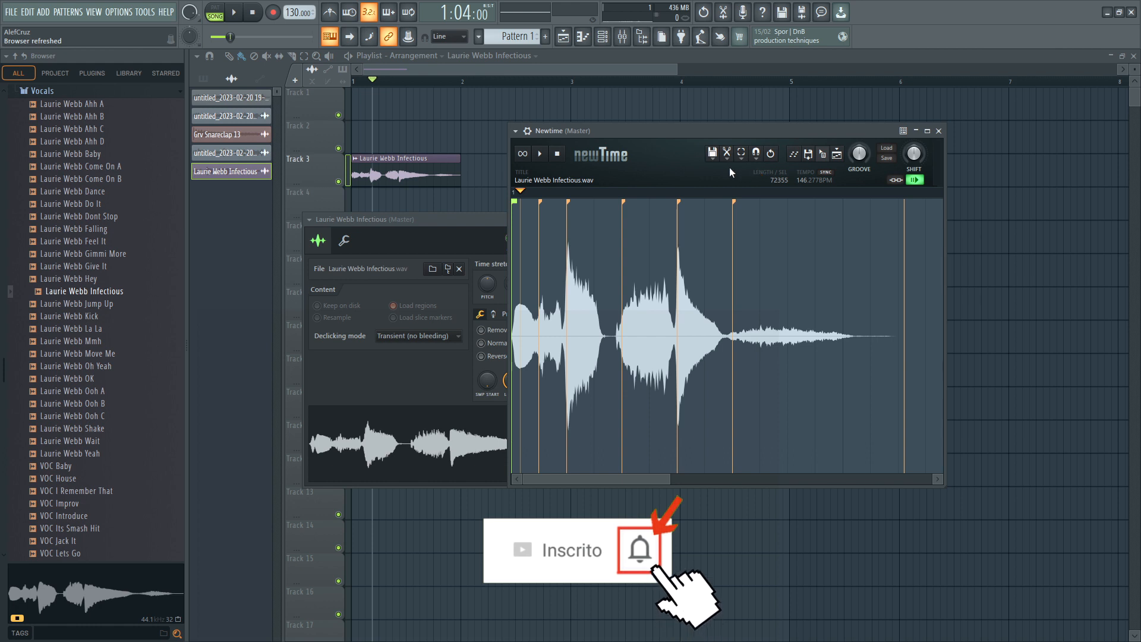
Review the warp marker snap options from Beat to Off, and close the NewTime time warper.
{"action": "left_click", "coordinate": [756, 153]}
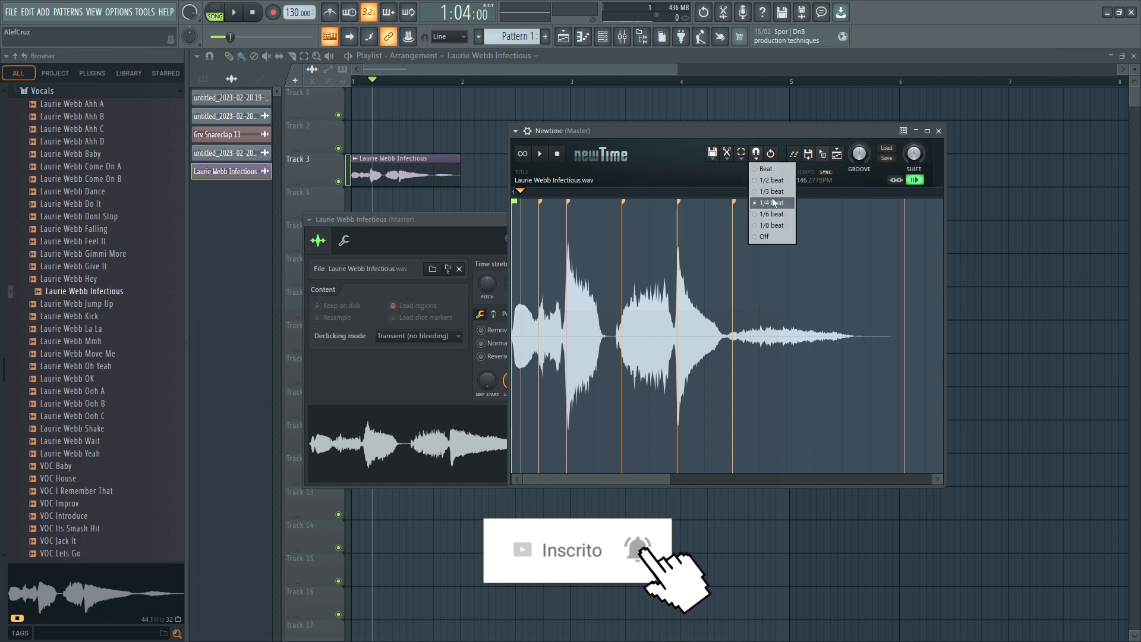
{"action": "left_click", "coordinate": [669, 173]}
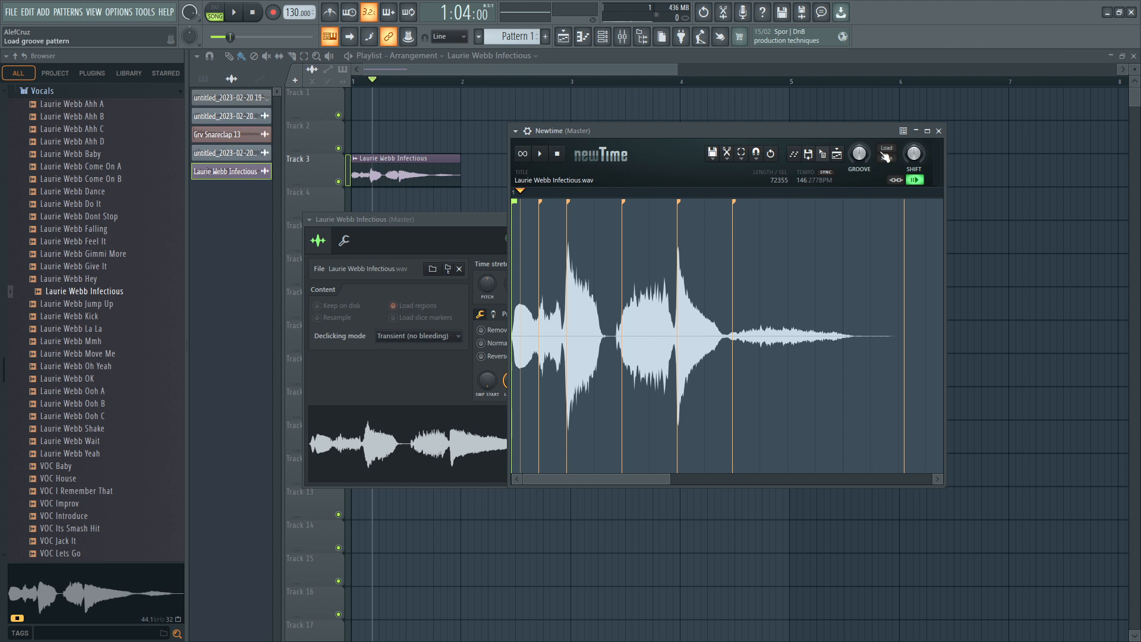
{"action": "left_click", "coordinate": [939, 131]}
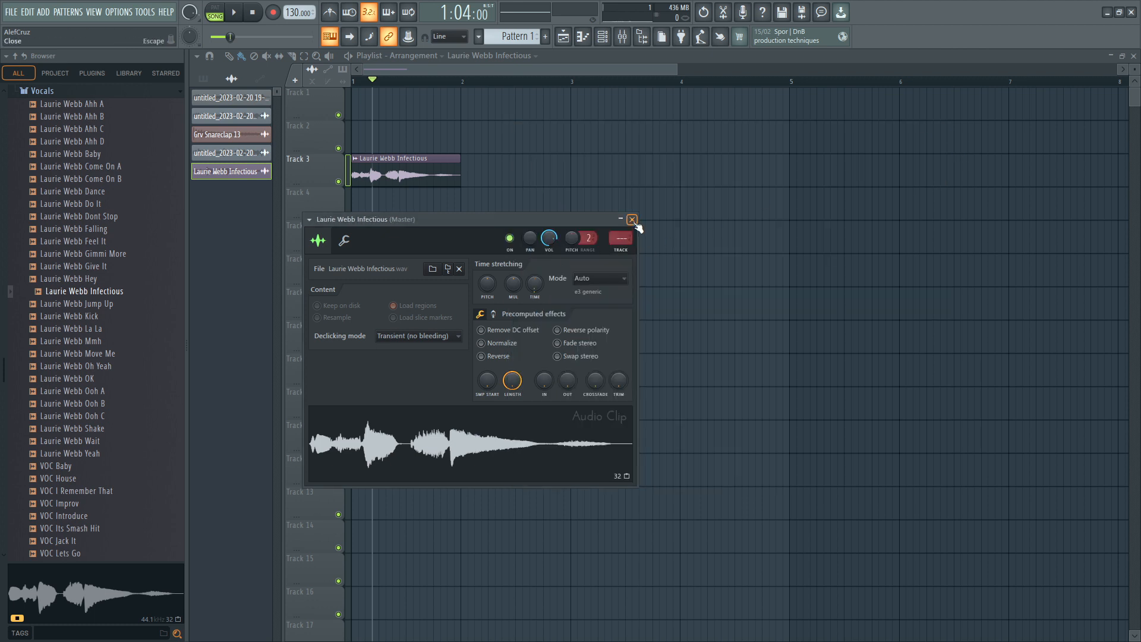